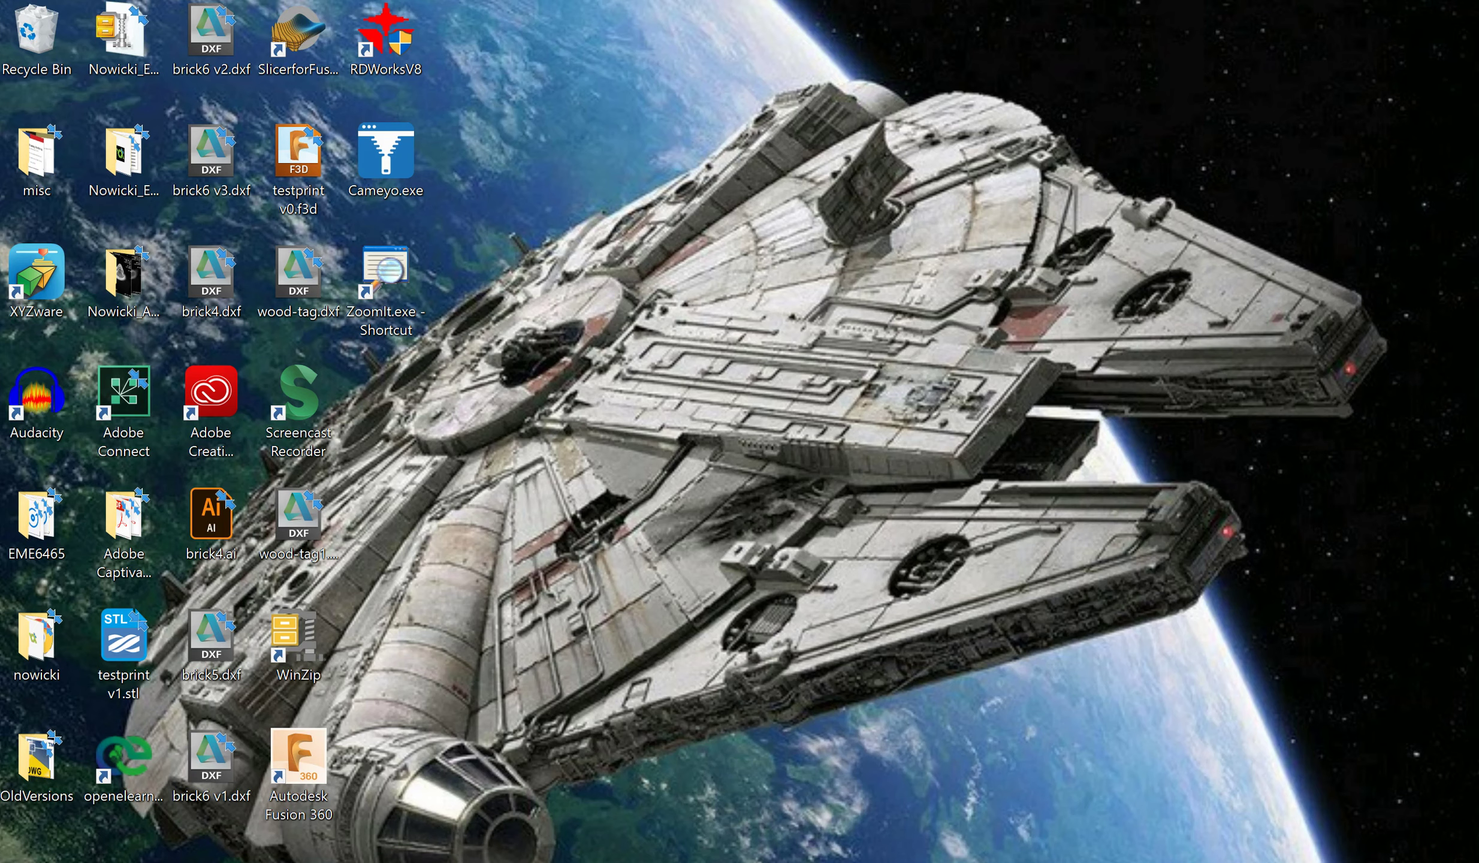
# Launch AfiniaStudio from the expanded AfiniaStudio folder in the Start menu app list
pyautogui.press('super')
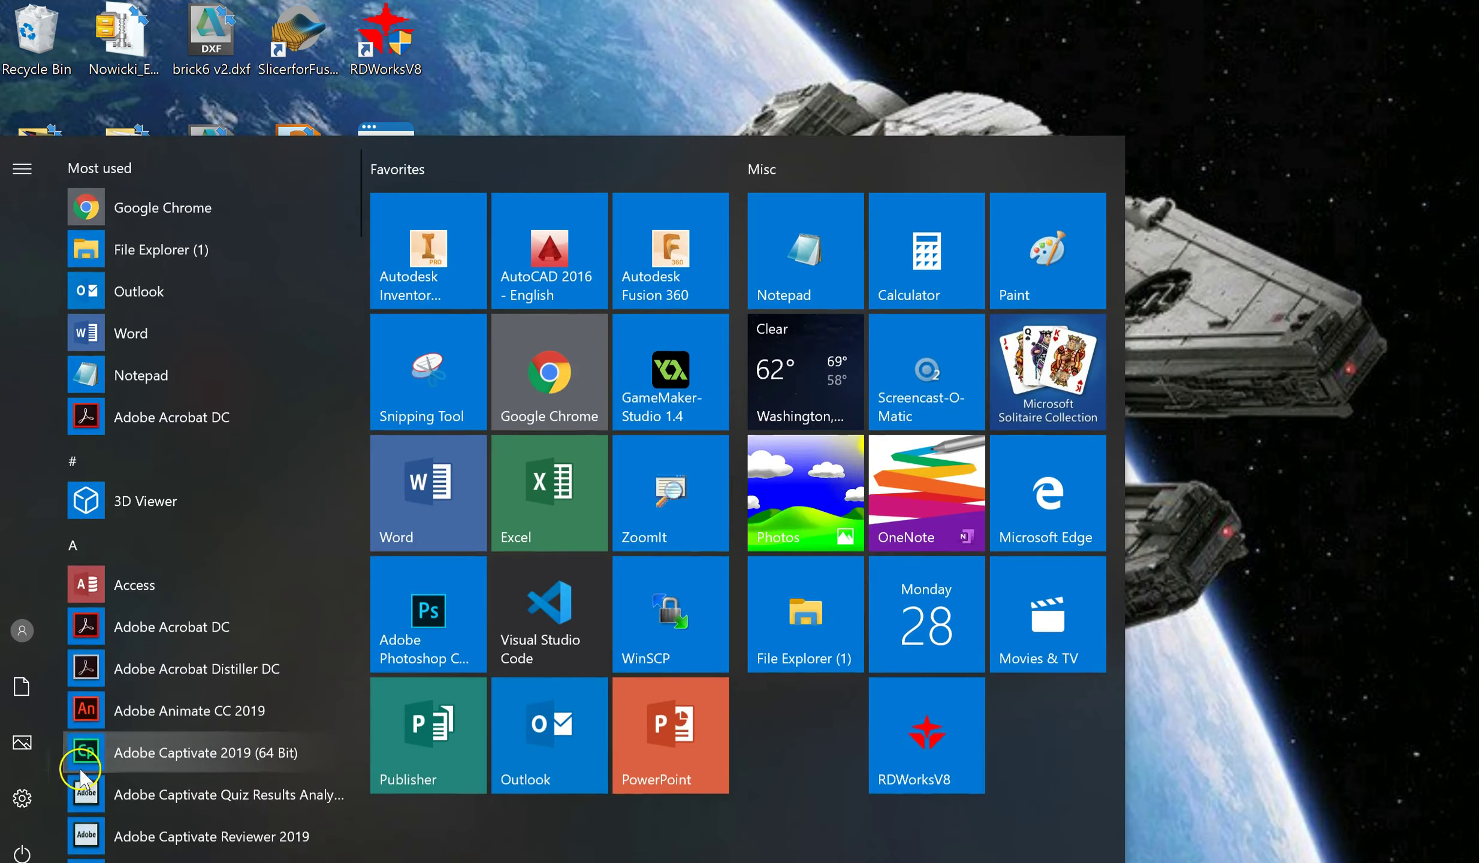
pyautogui.scroll(-5, 209, 678)
pyautogui.scroll(-5, 209, 686)
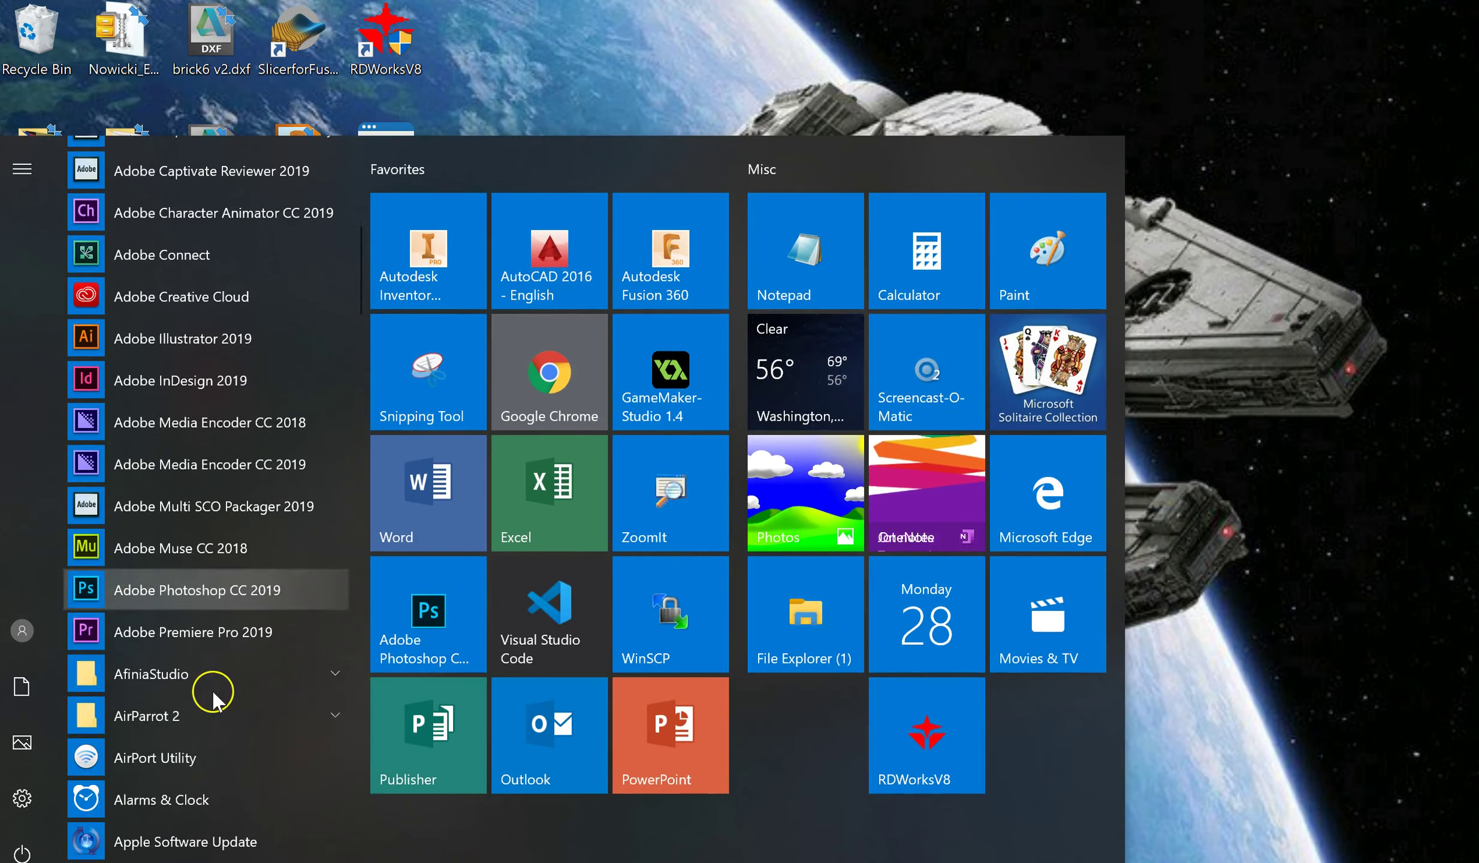
pyautogui.click(168, 670)
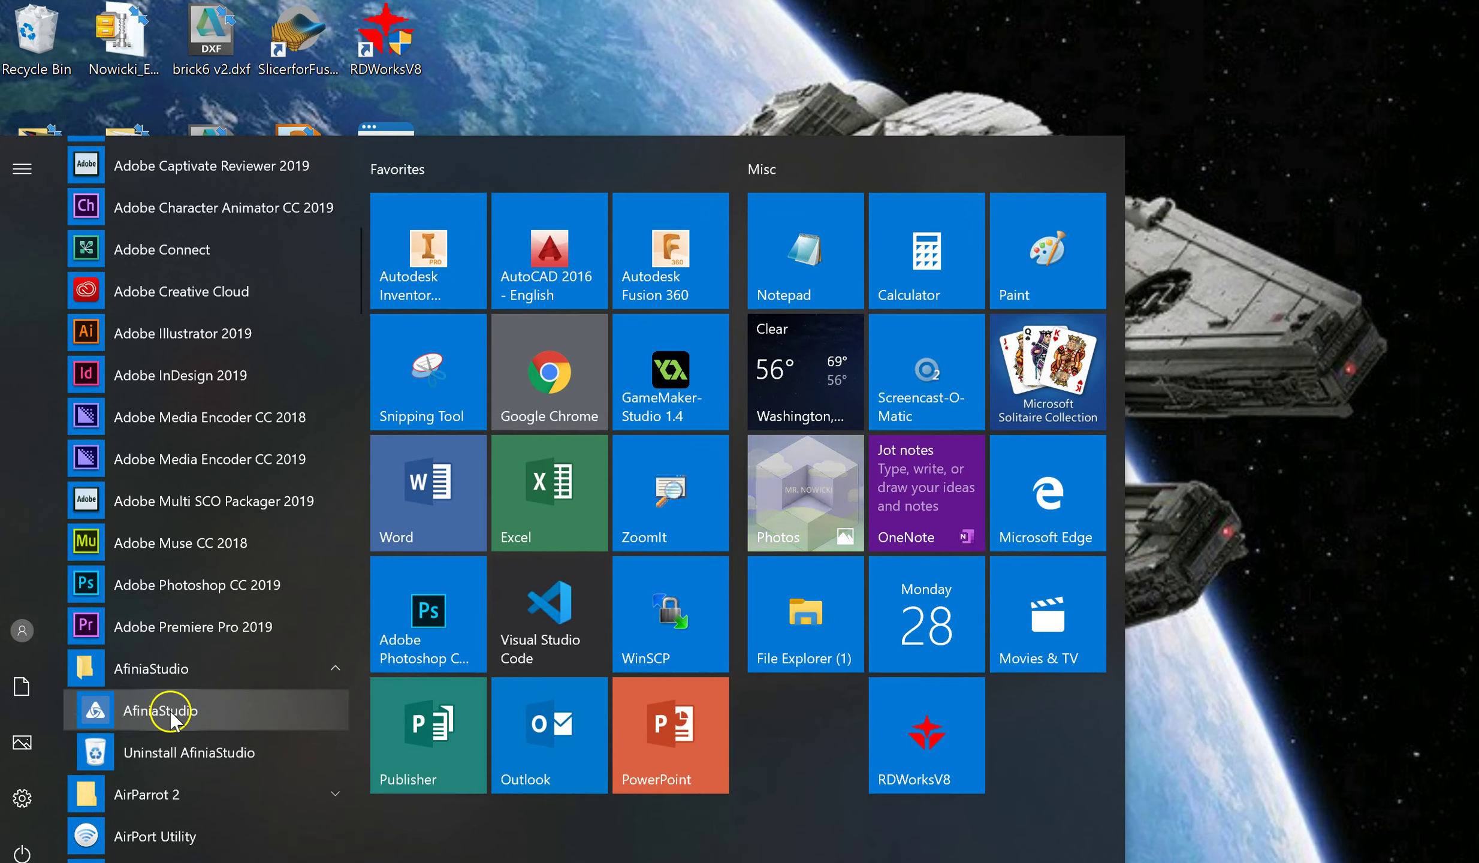
pyautogui.click(170, 707)
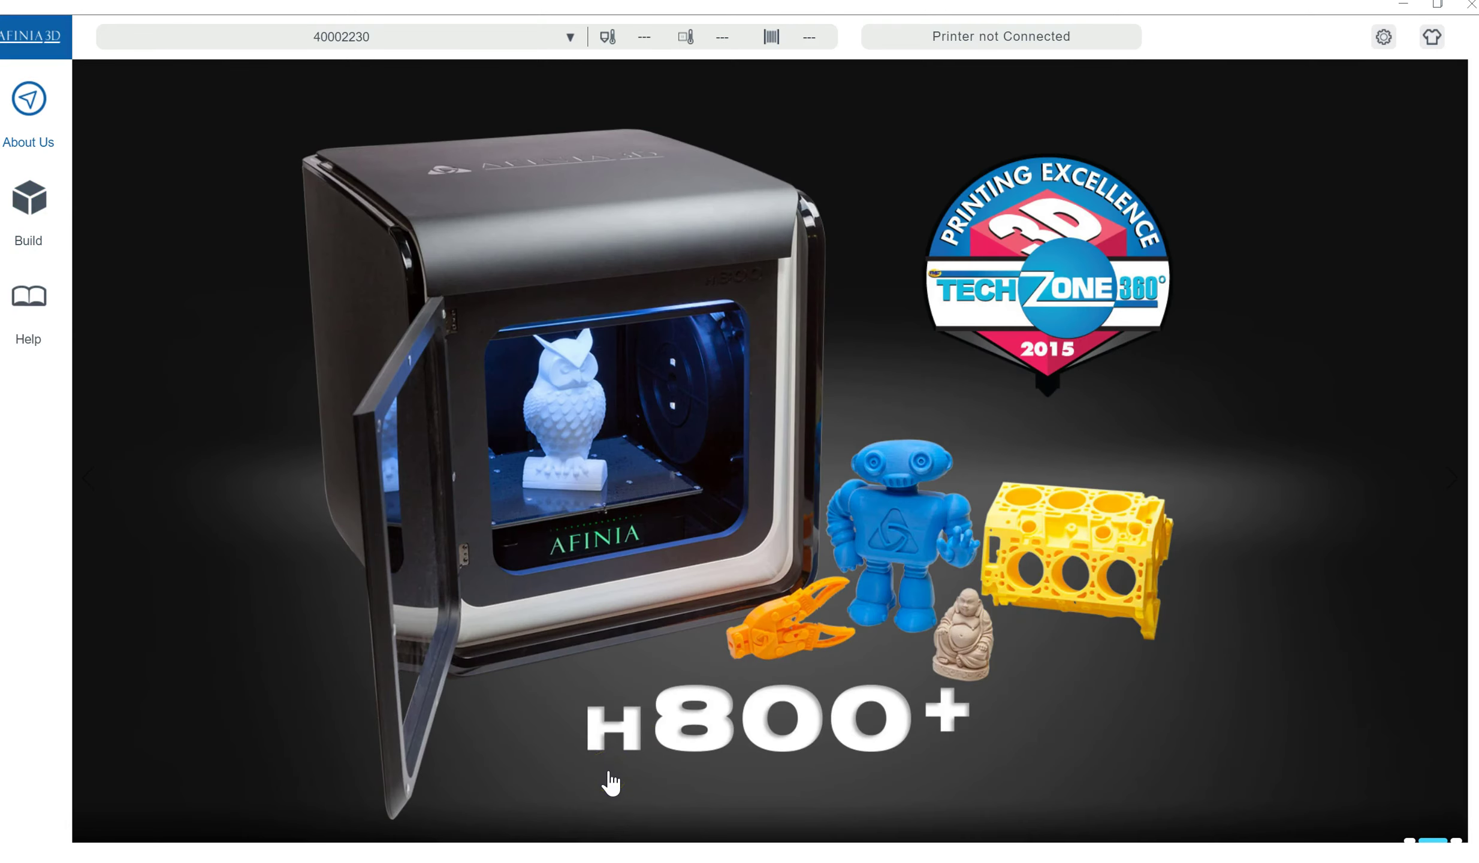
# Switch to the build plate view and review the printer, language and version settings
pyautogui.click(32, 207)
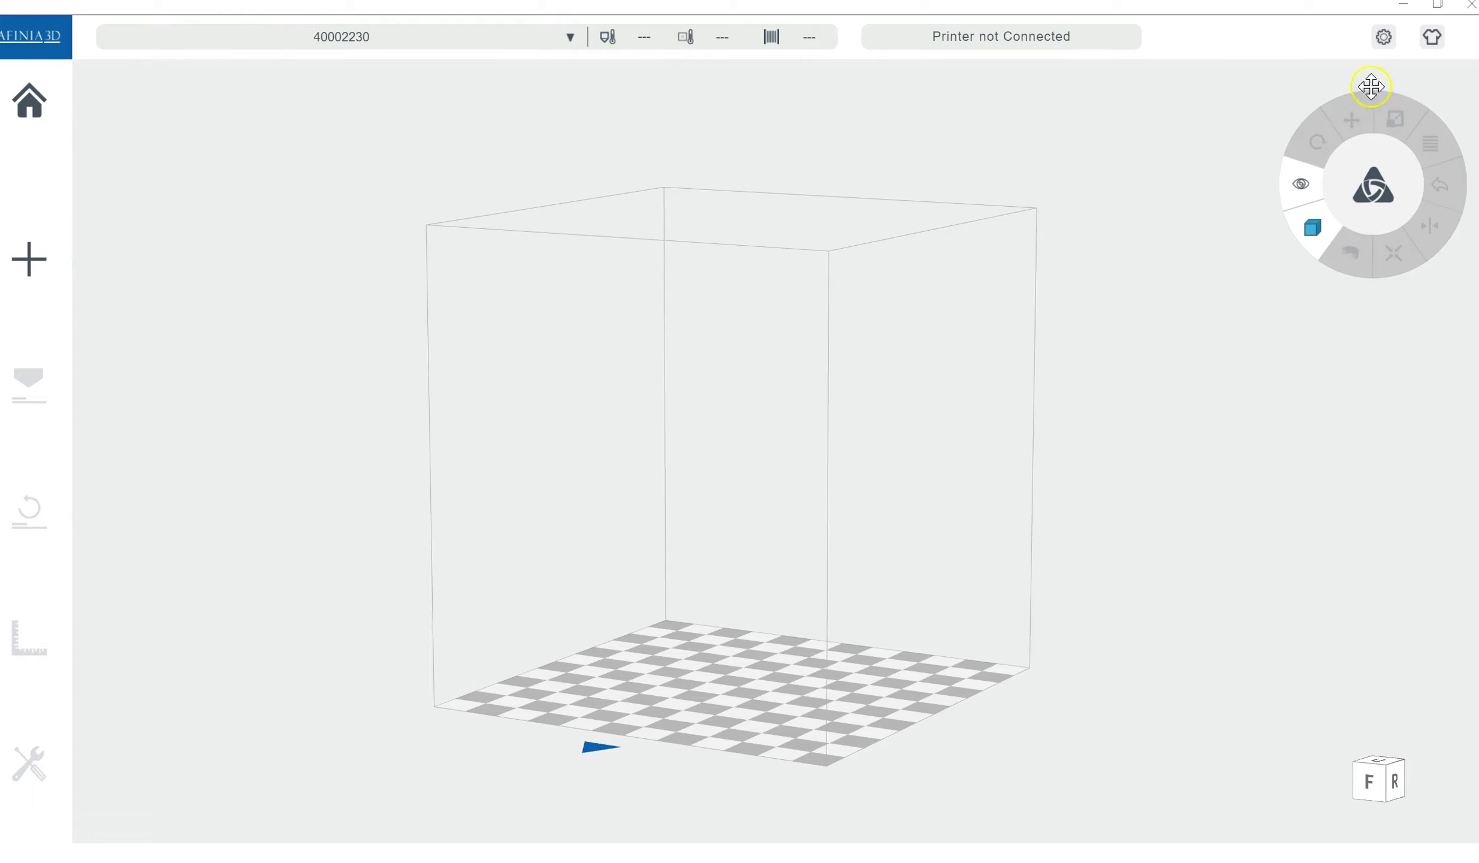
pyautogui.click(1383, 36)
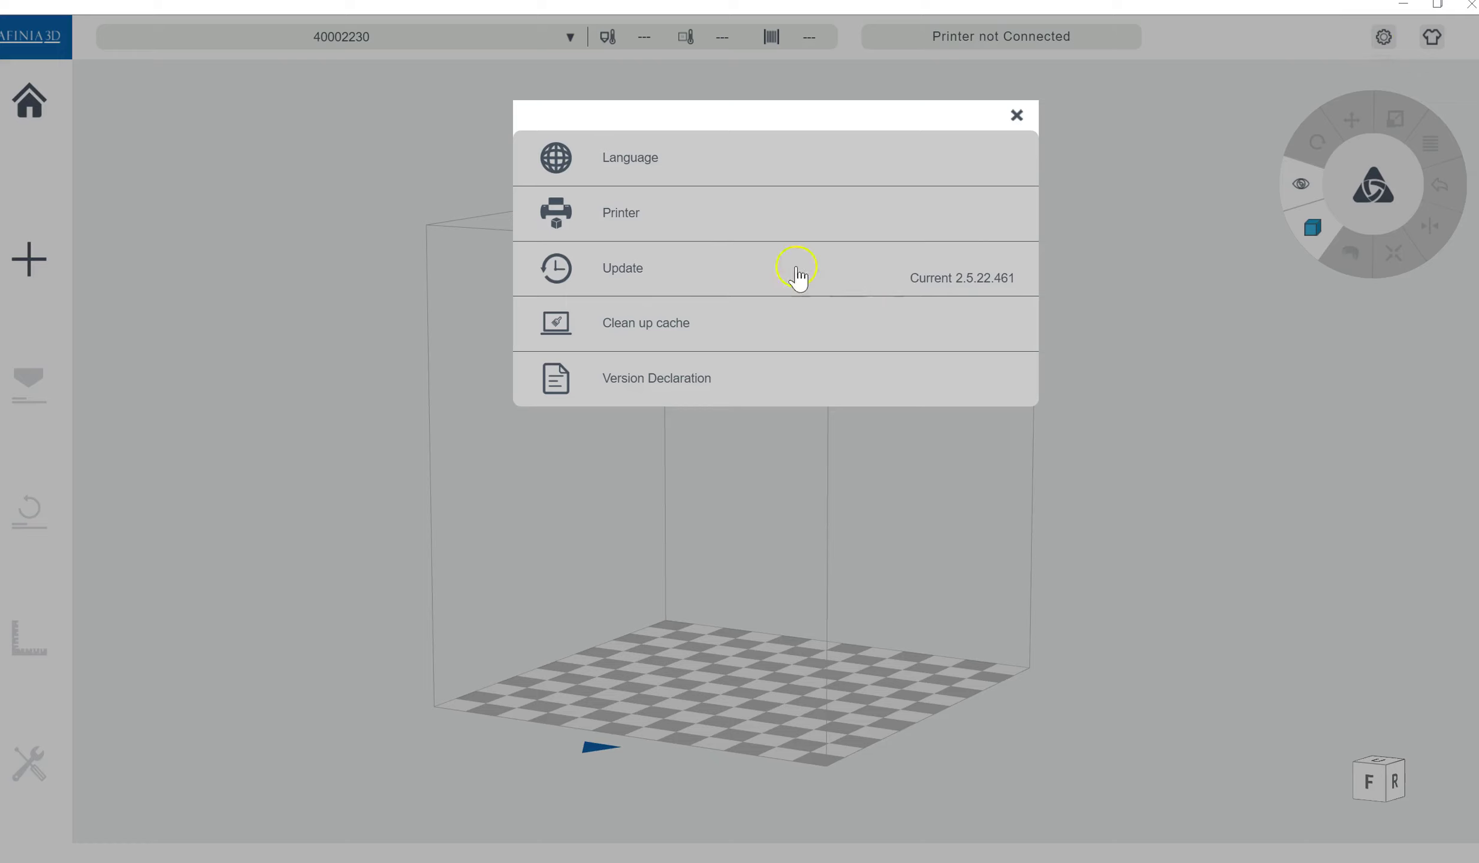
pyautogui.click(623, 222)
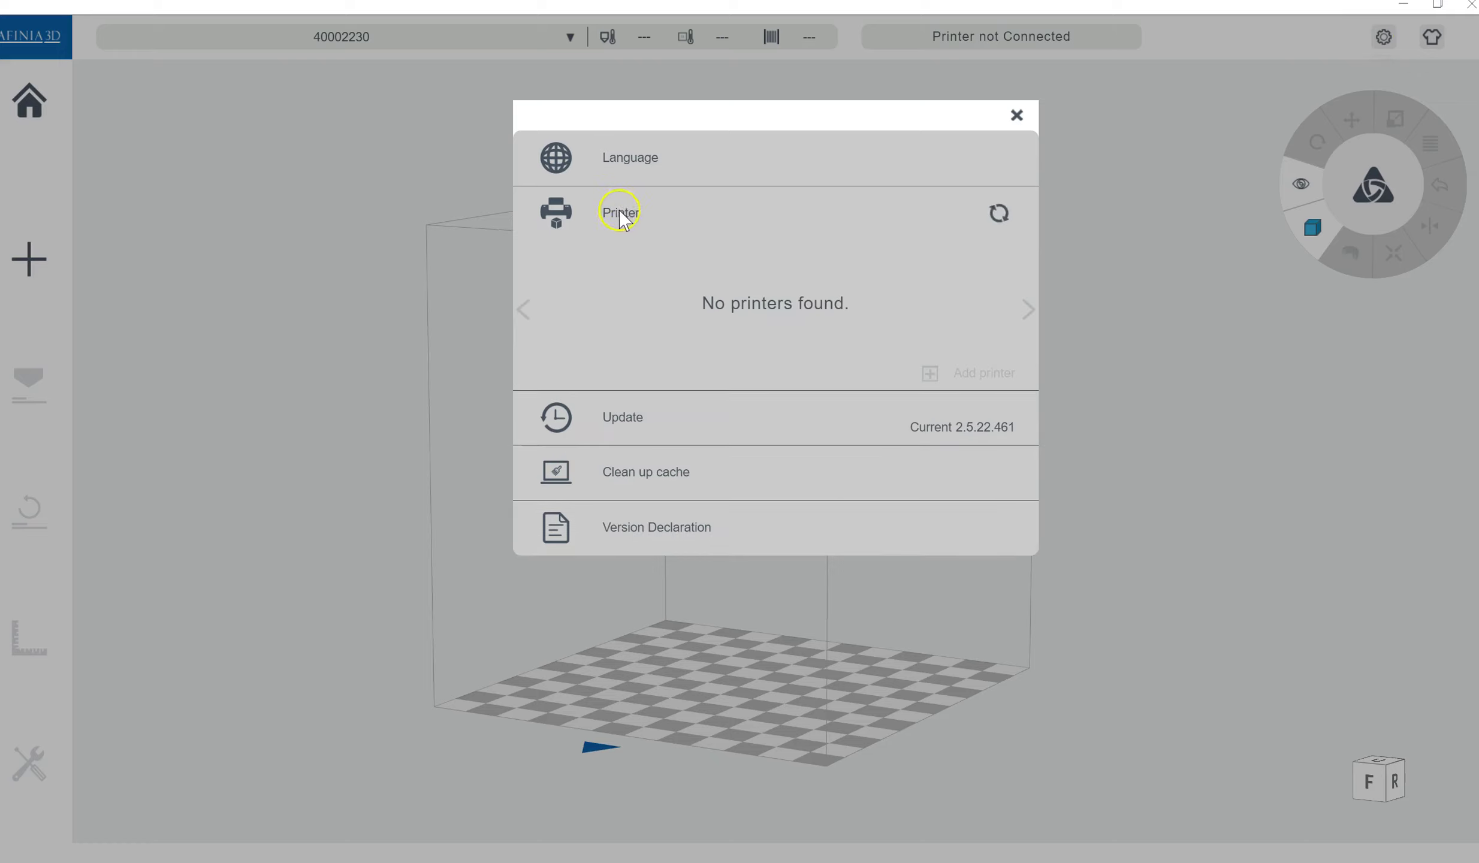
pyautogui.click(657, 173)
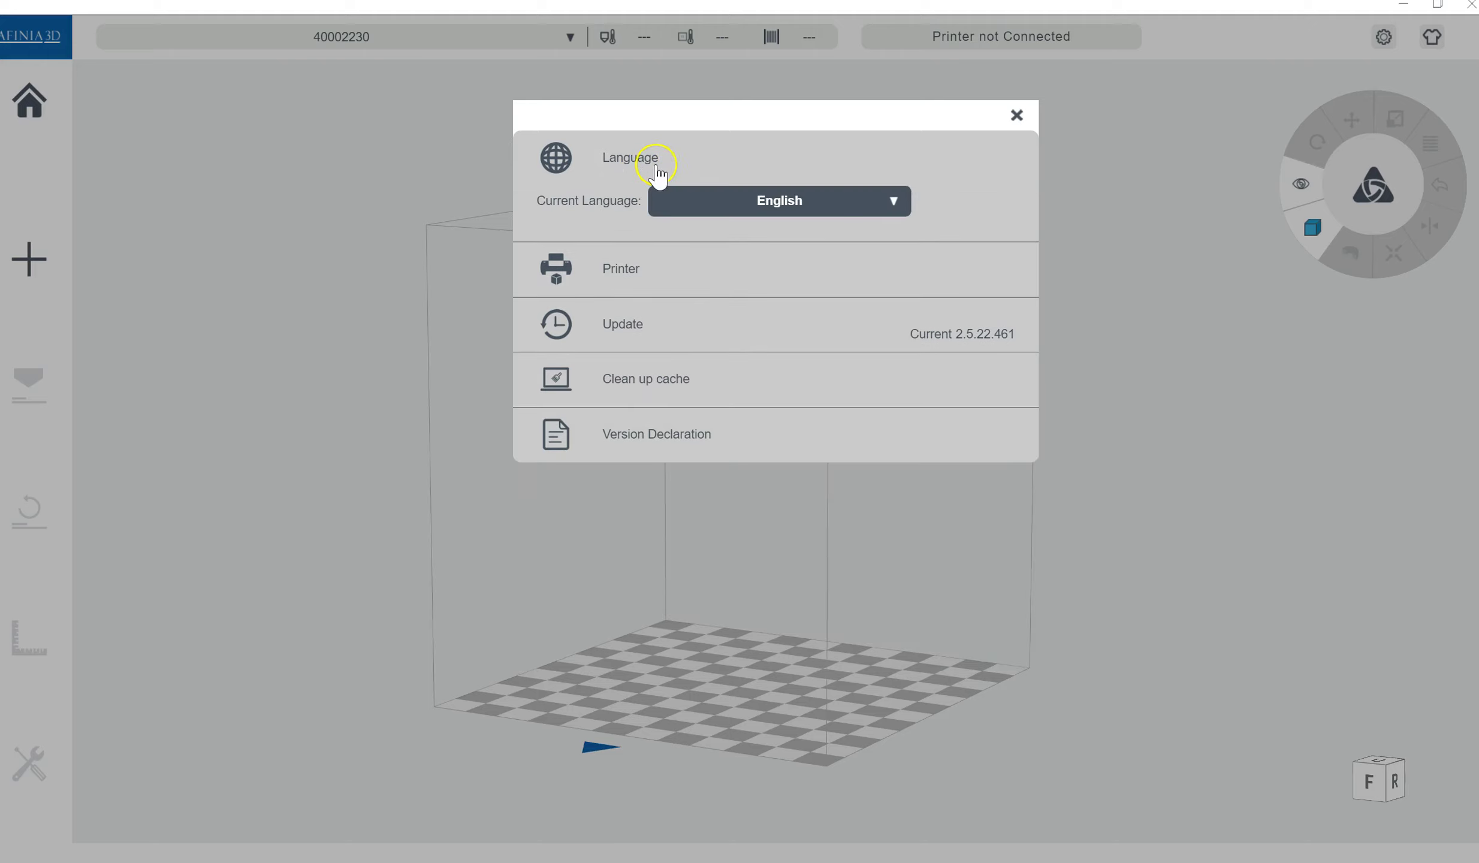
pyautogui.click(673, 435)
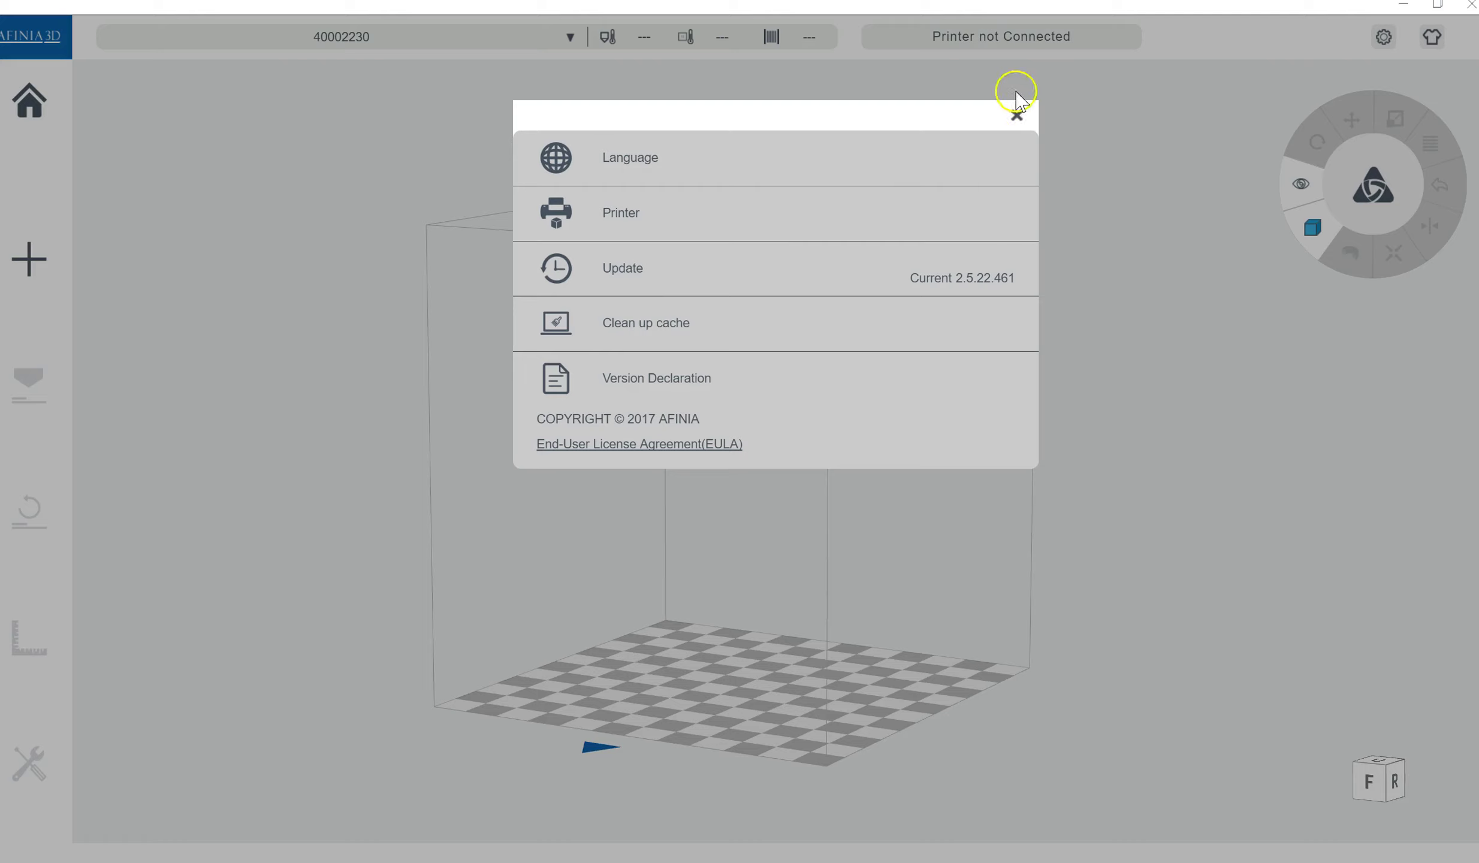
pyautogui.click(1017, 114)
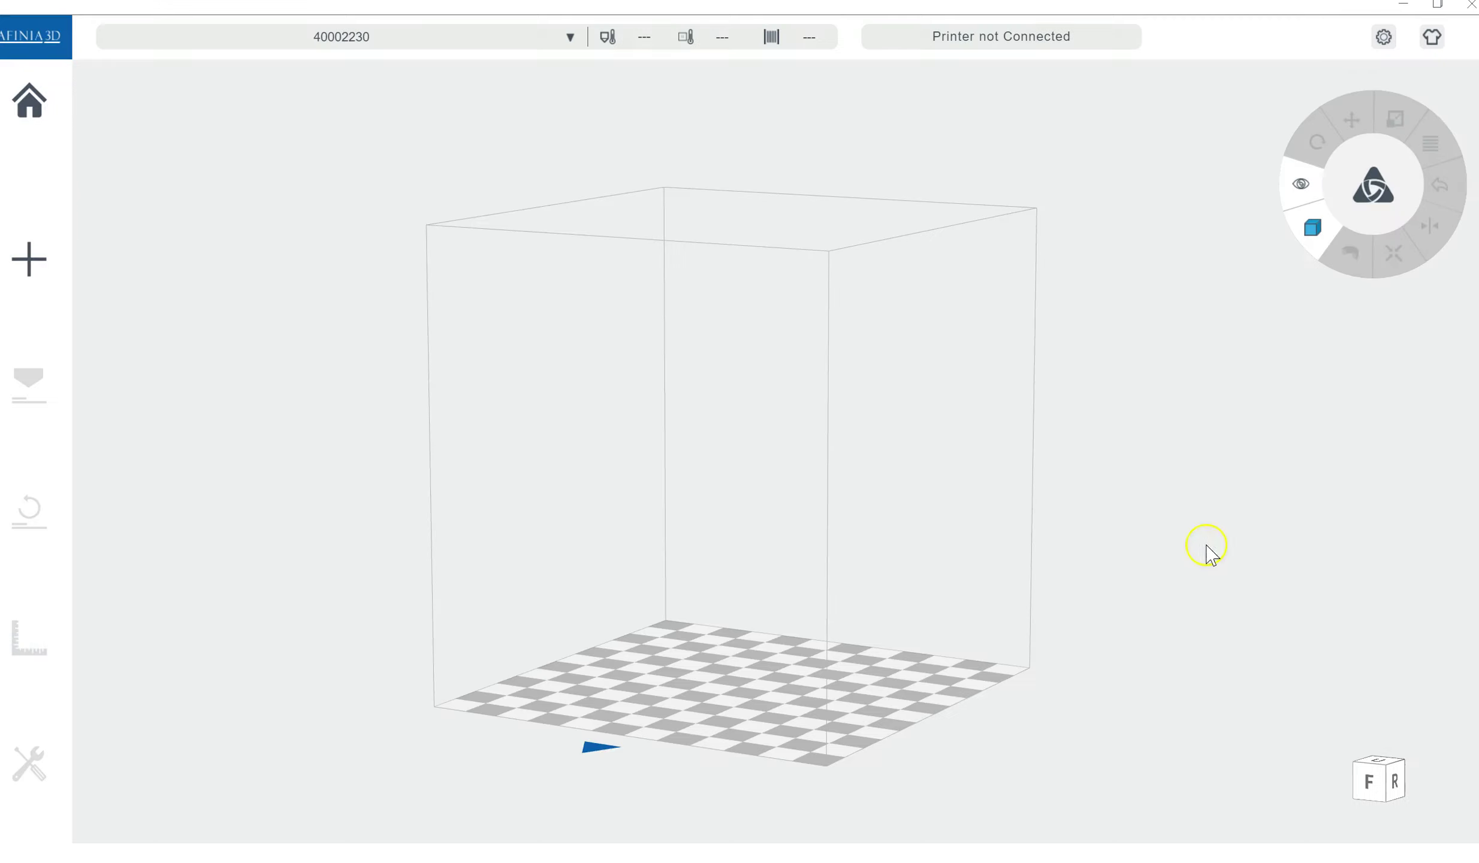
# Review the default model colour and skin colour swatches in the colour options
pyautogui.click(1431, 36)
pyautogui.click(650, 187)
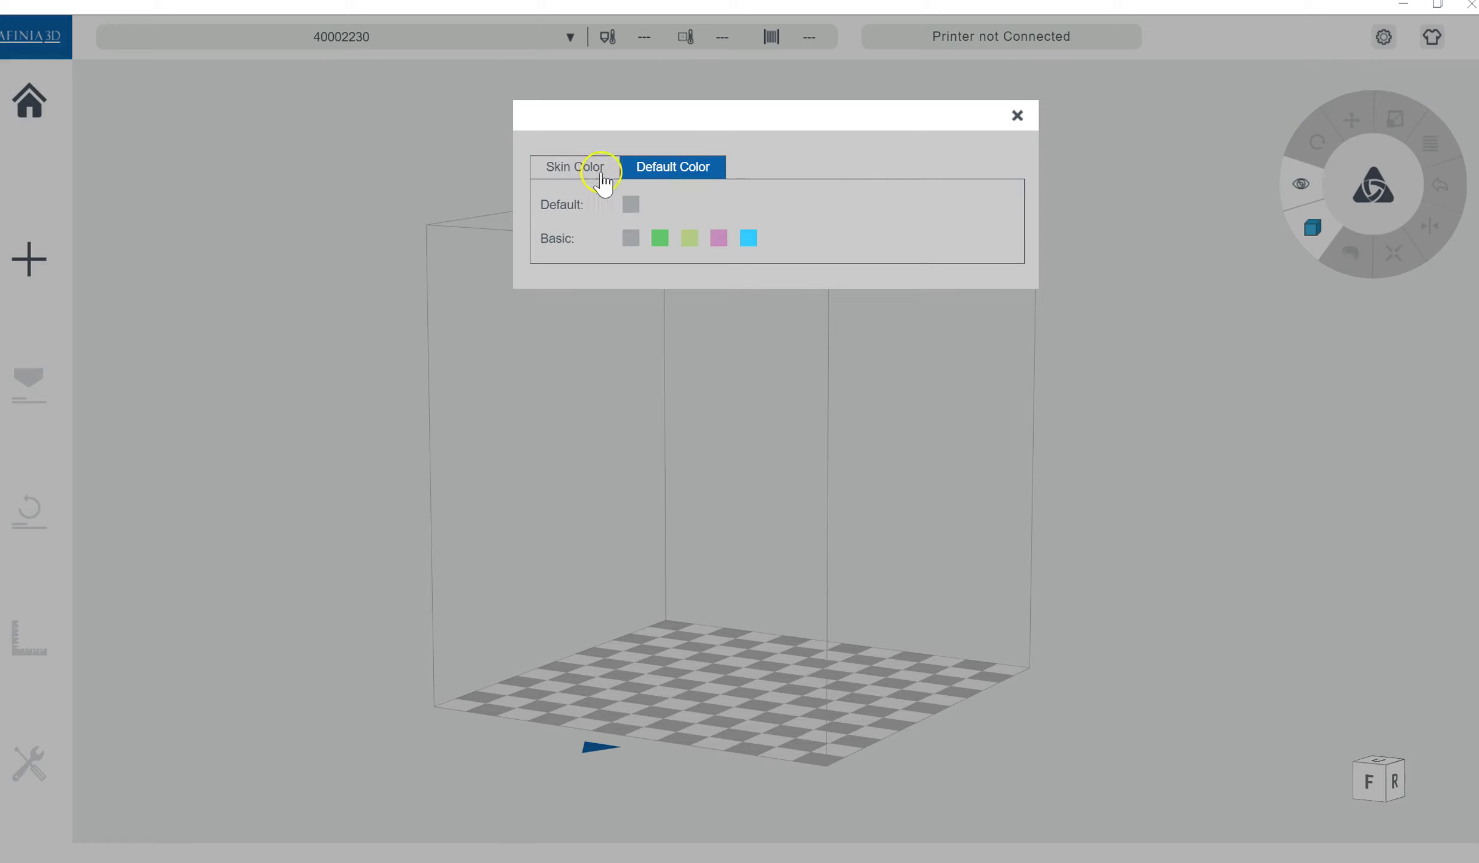
pyautogui.click(579, 169)
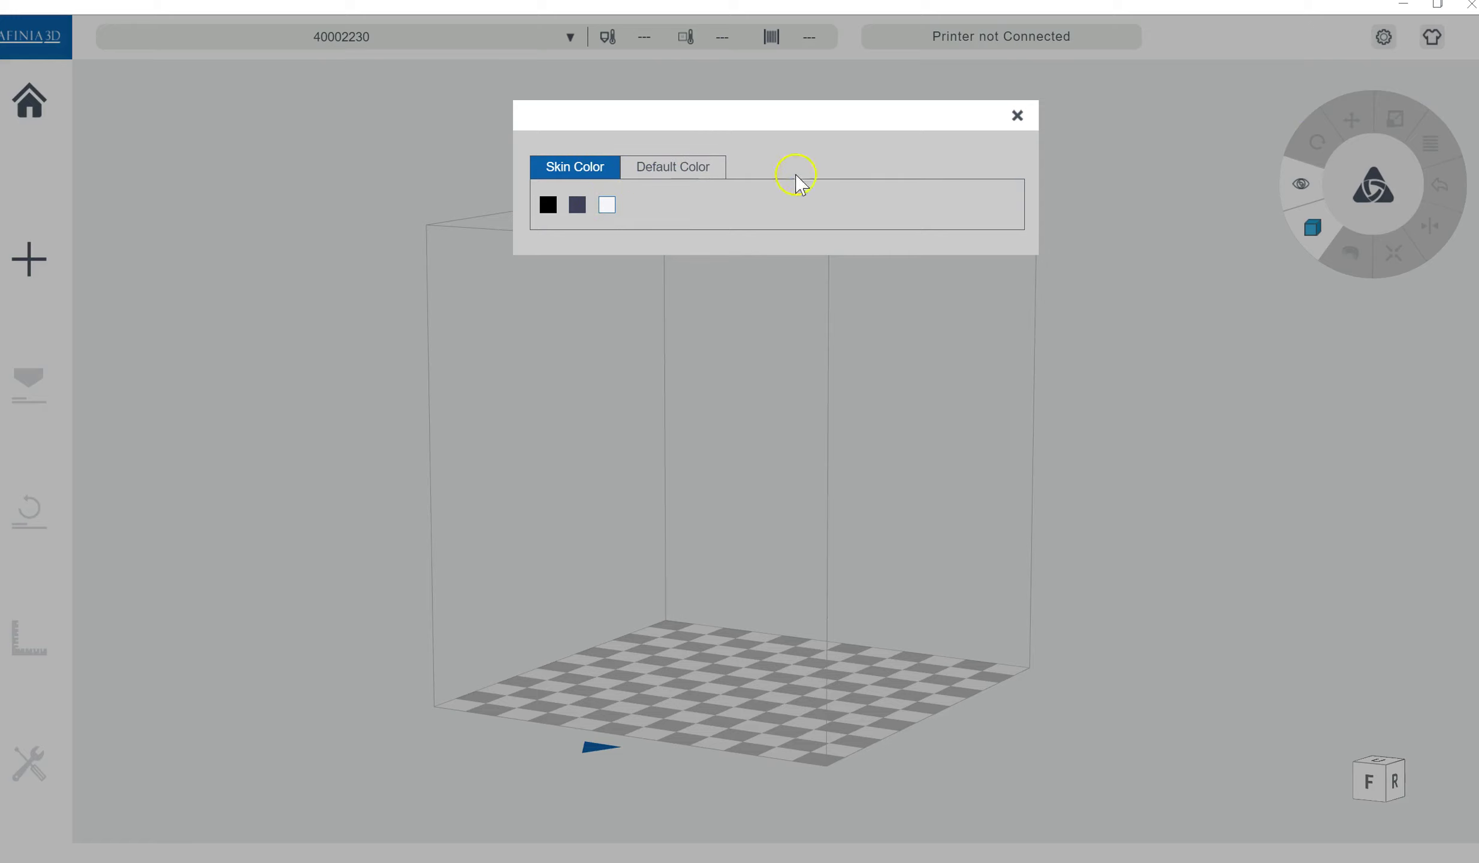
pyautogui.click(1018, 117)
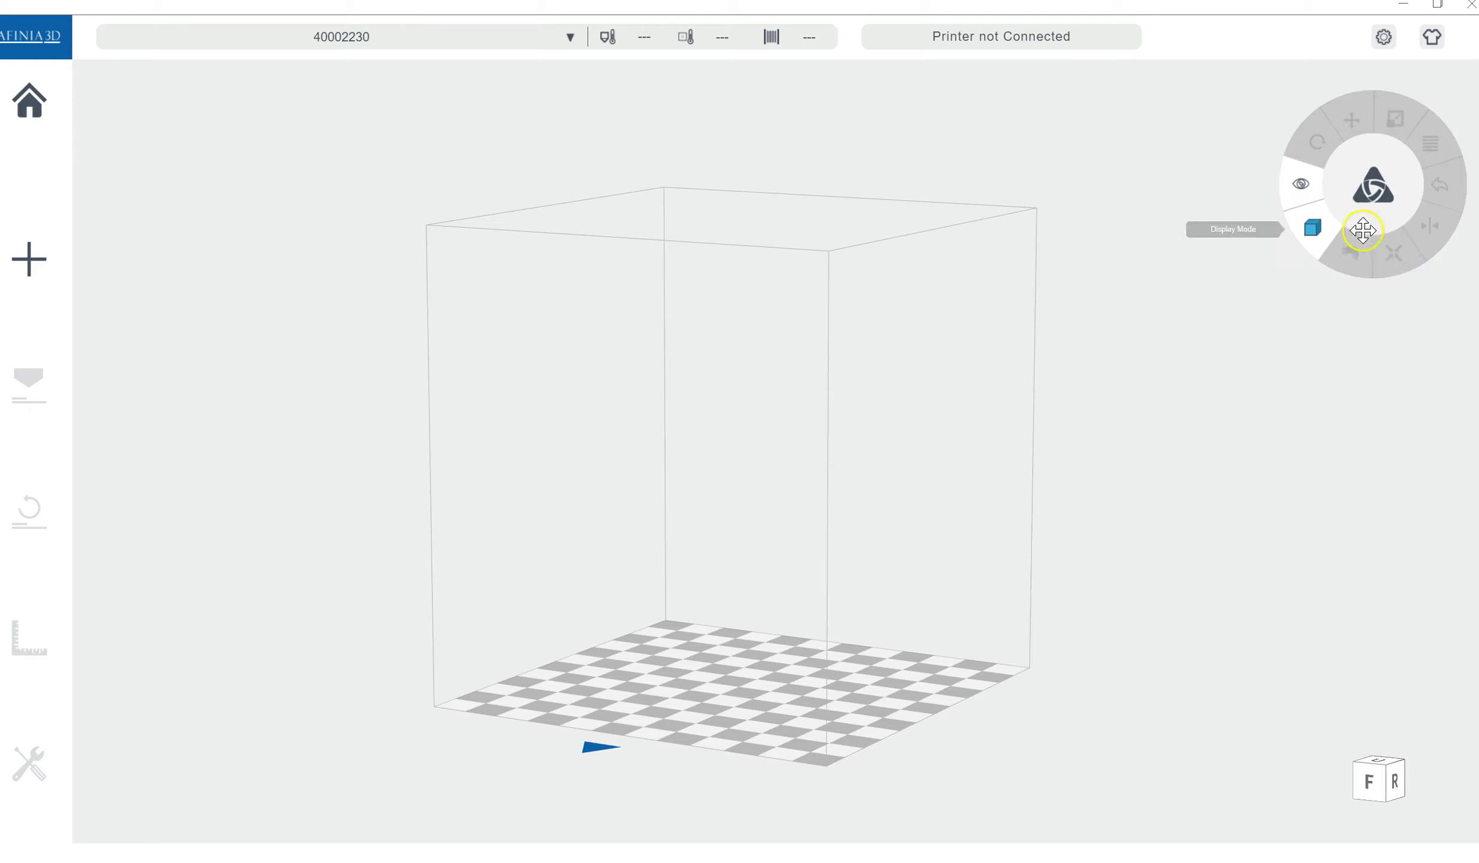
# Import 6x_SD_card_case.stl onto the build plate as a 3D model
pyautogui.click(43, 274)
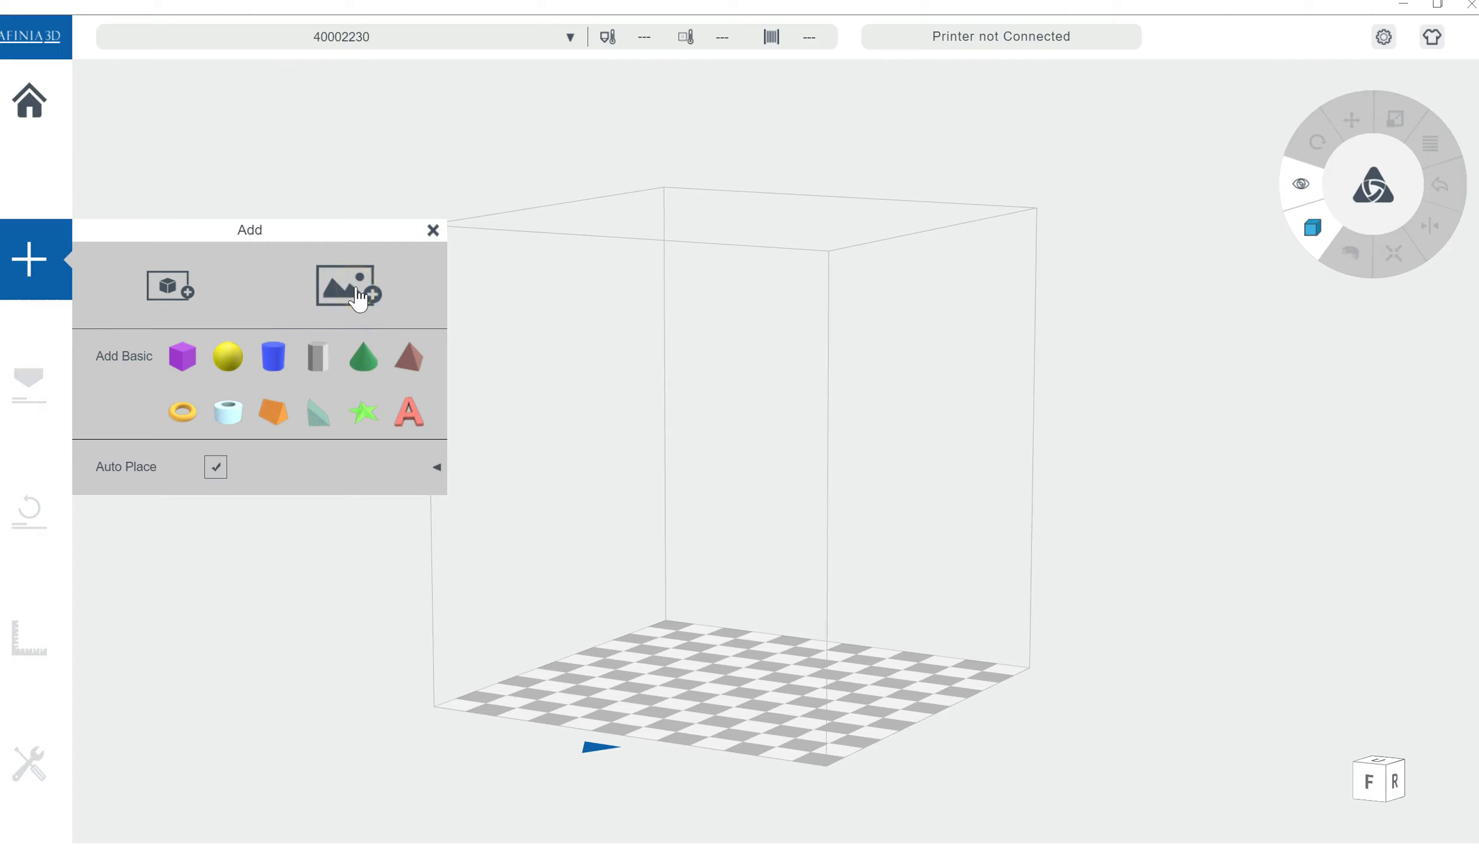
pyautogui.click(406, 308)
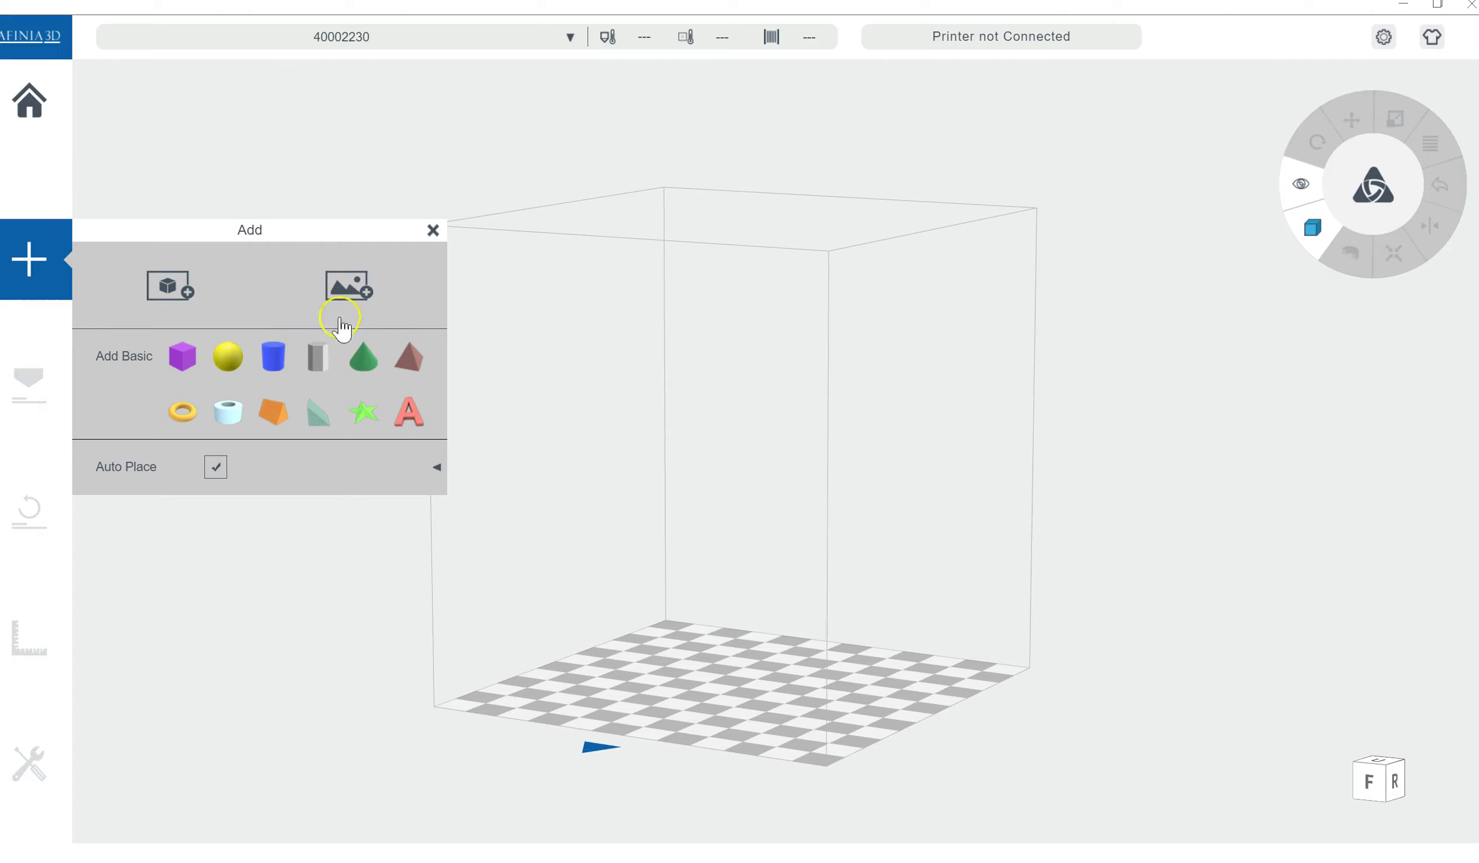
pyautogui.click(171, 286)
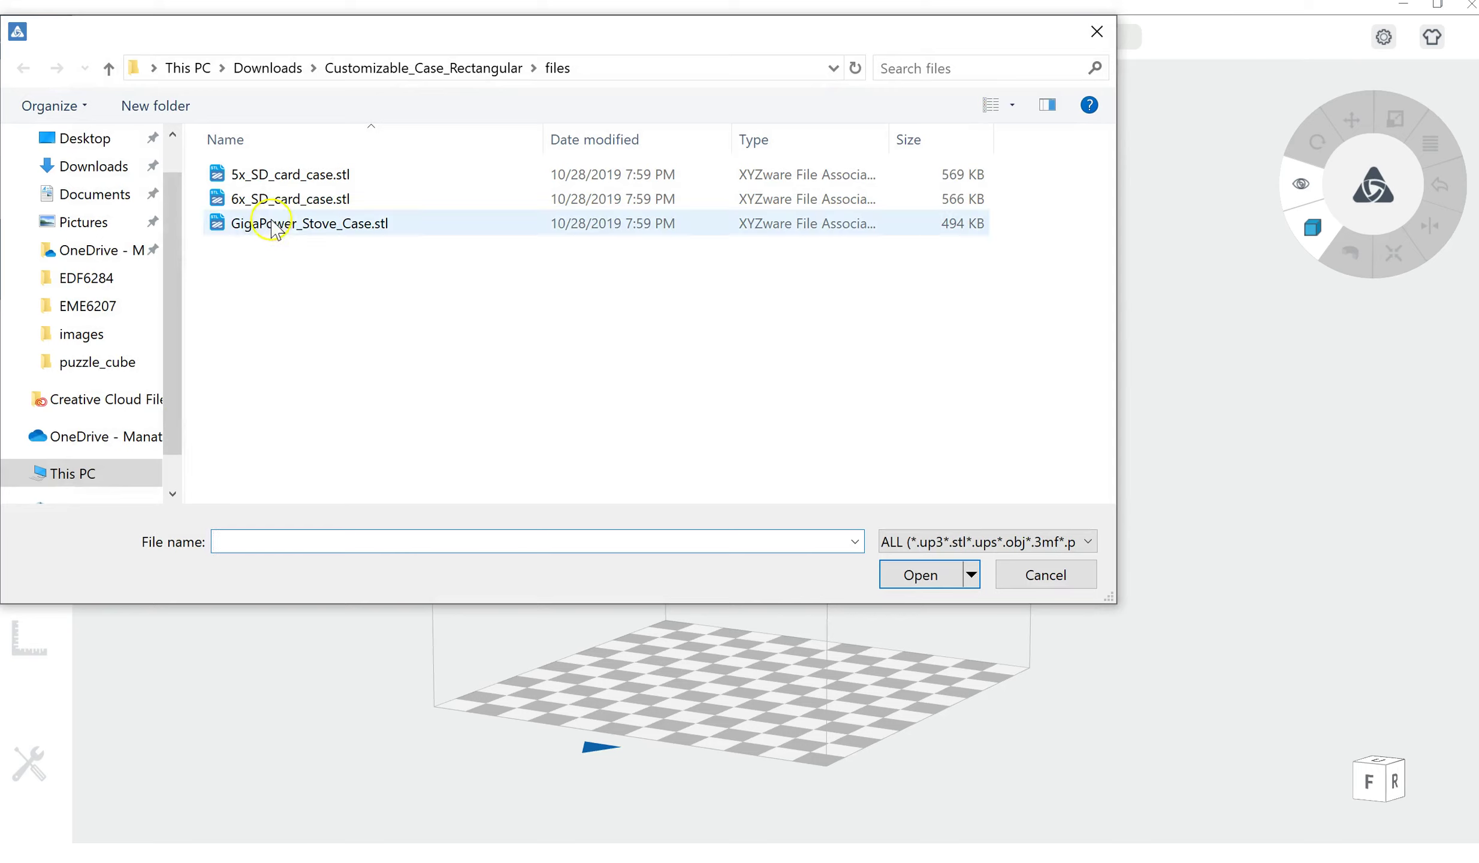
pyautogui.click(287, 231)
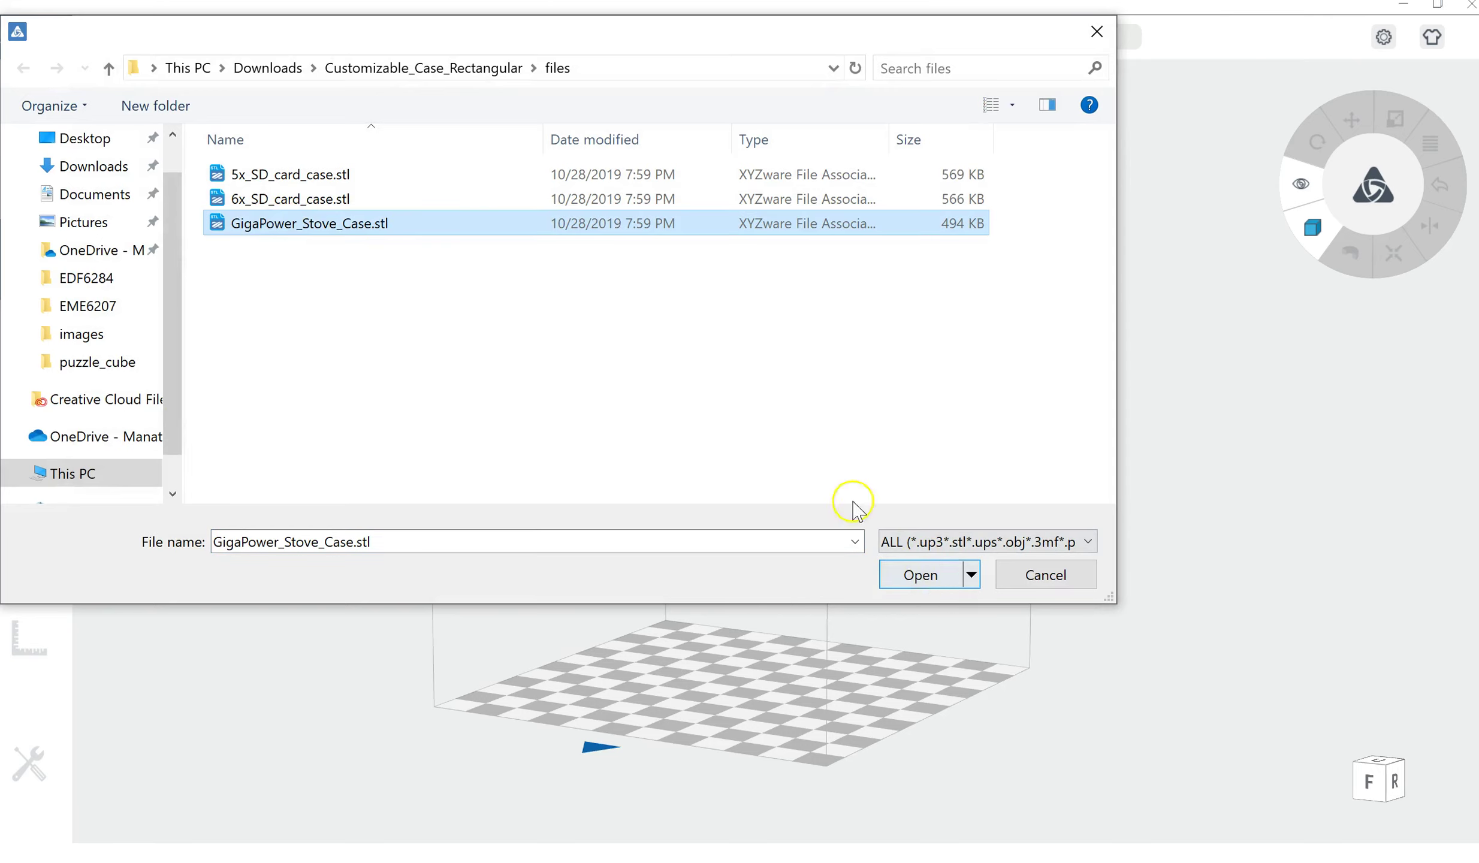
pyautogui.click(304, 203)
pyautogui.click(932, 574)
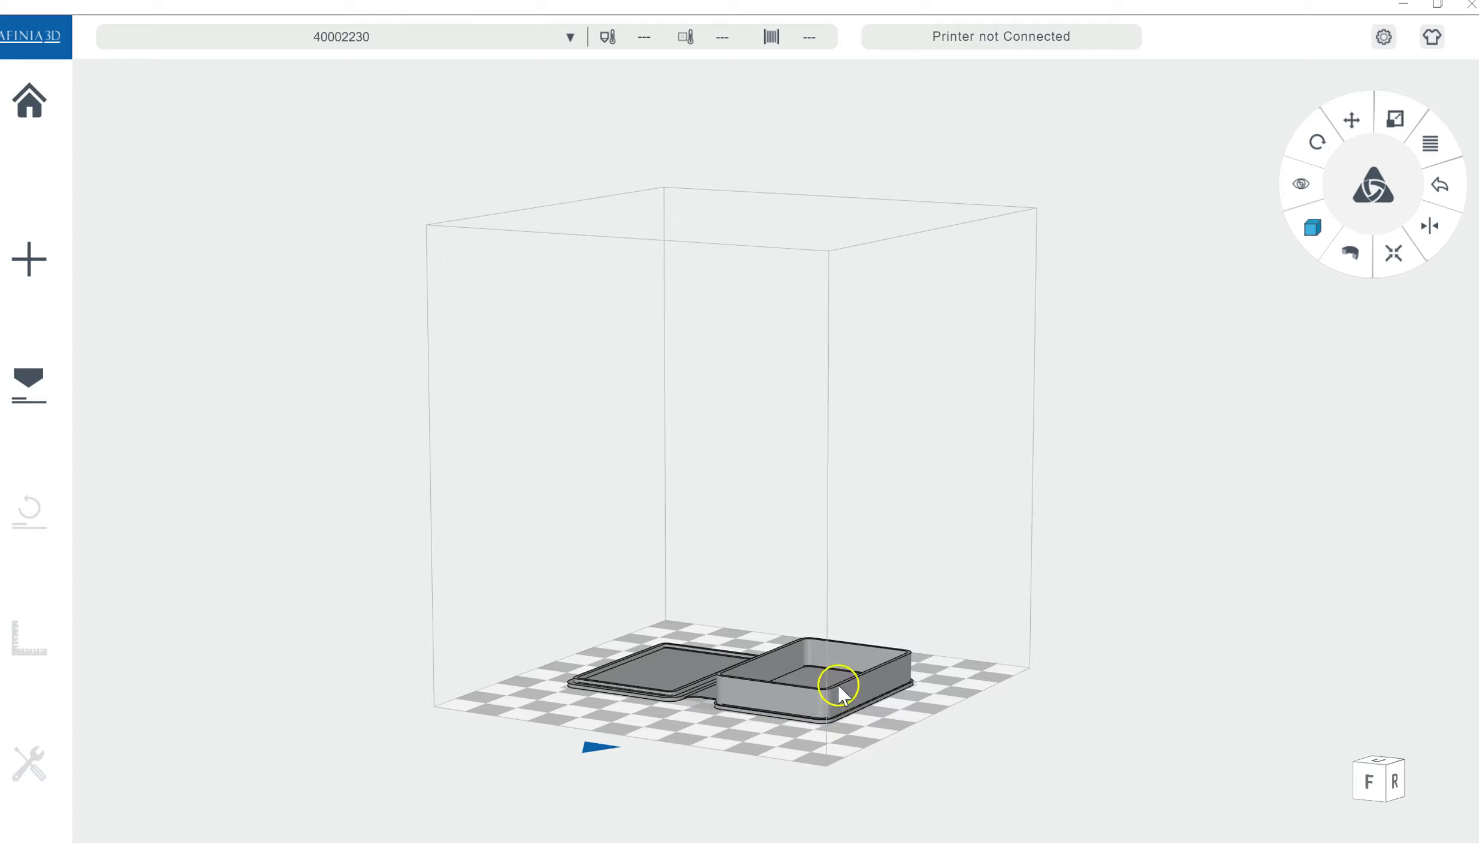
# Orbit around the SD card case and show its info: 52.400 × 83.600 × 9.000, 5.531 cm3
pyautogui.moveTo(928, 688); pyautogui.dragTo(1113, 516)
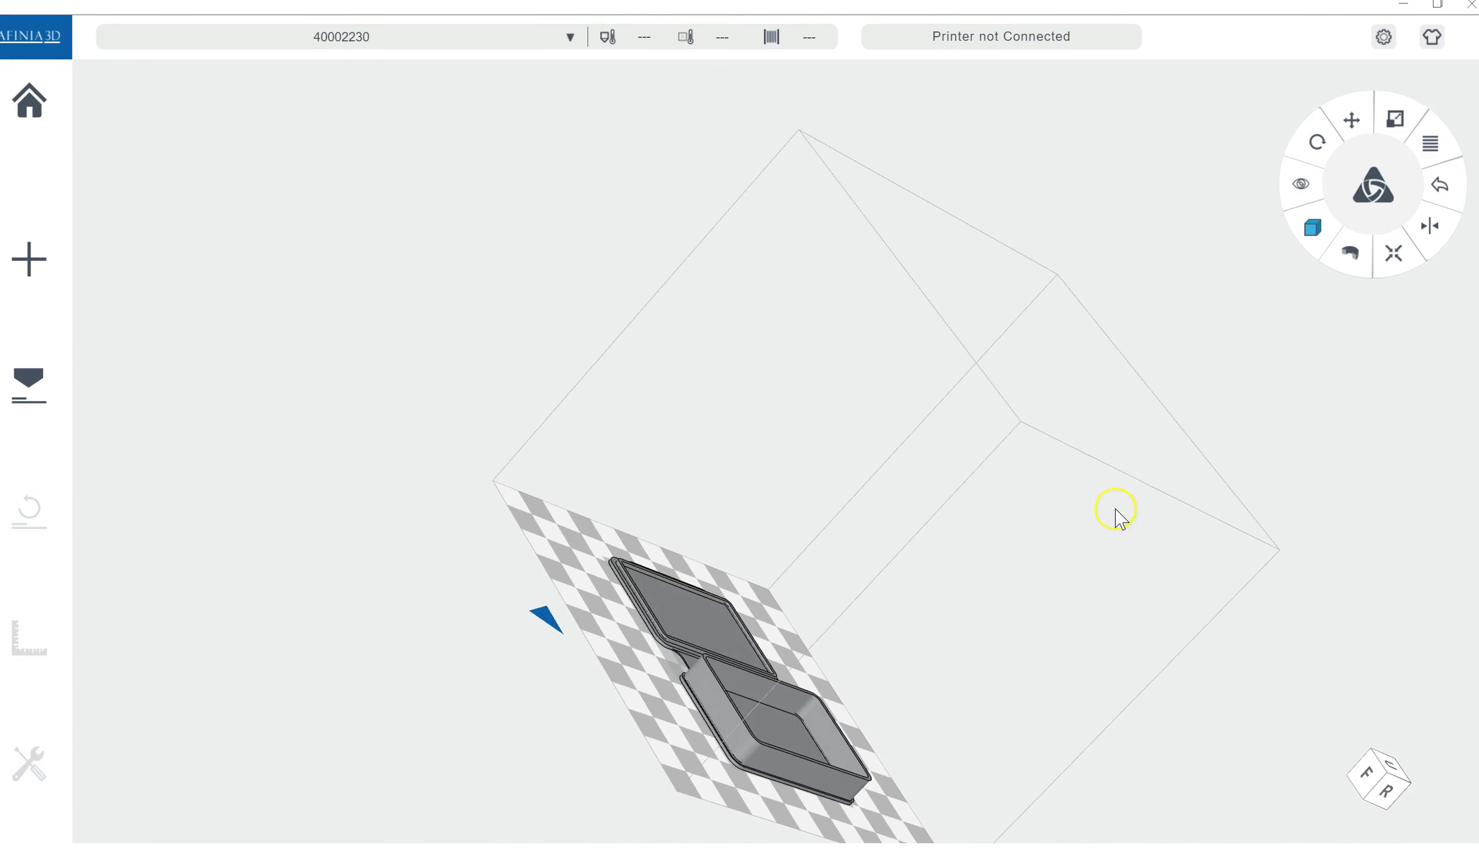
pyautogui.click(1384, 772)
pyautogui.moveTo(1381, 794); pyautogui.dragTo(1345, 728)
pyautogui.moveTo(1204, 767); pyautogui.dragTo(1180, 626)
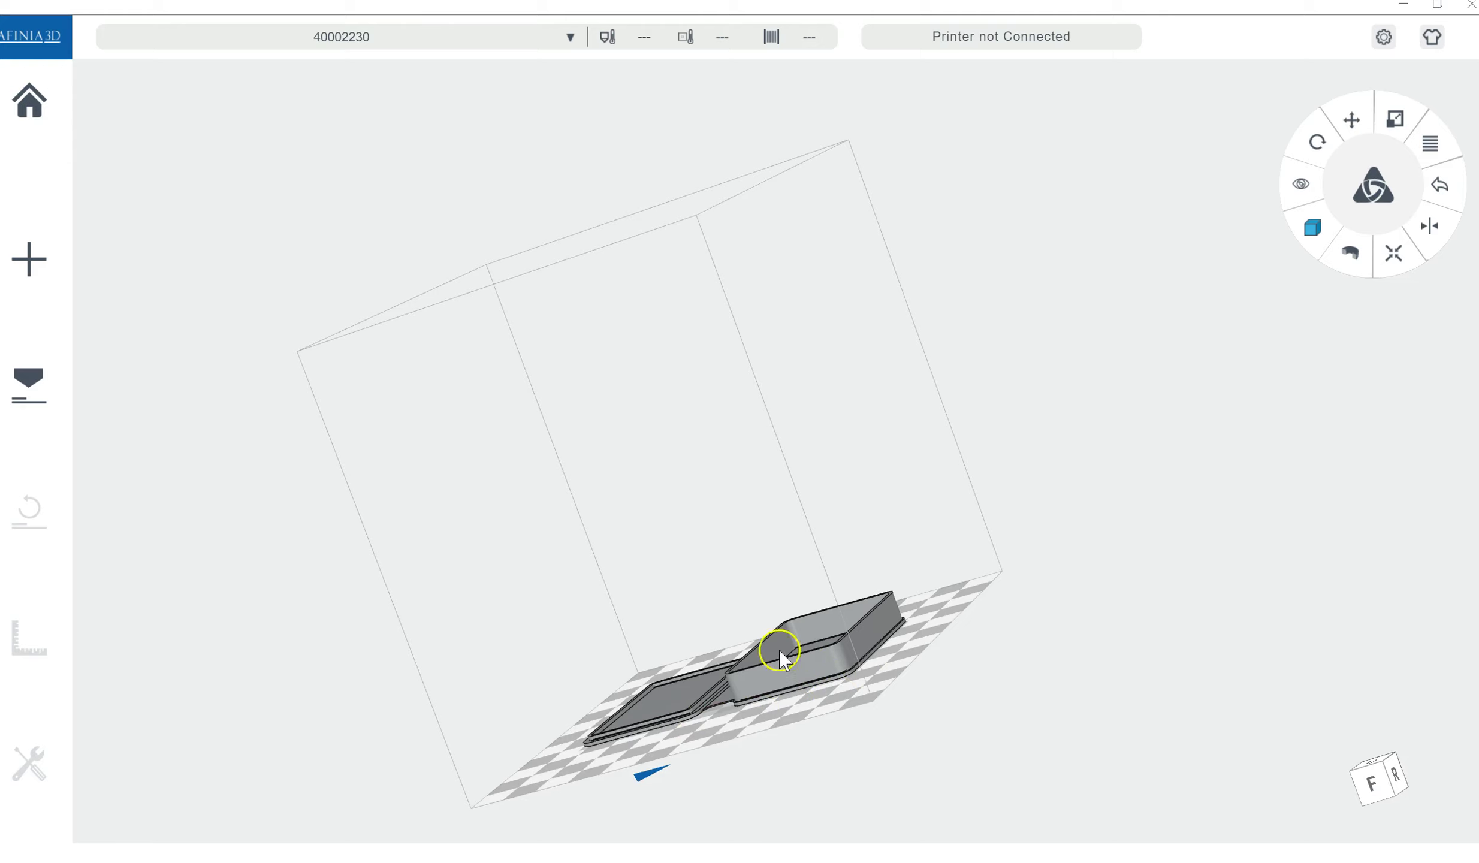
pyautogui.click(785, 684)
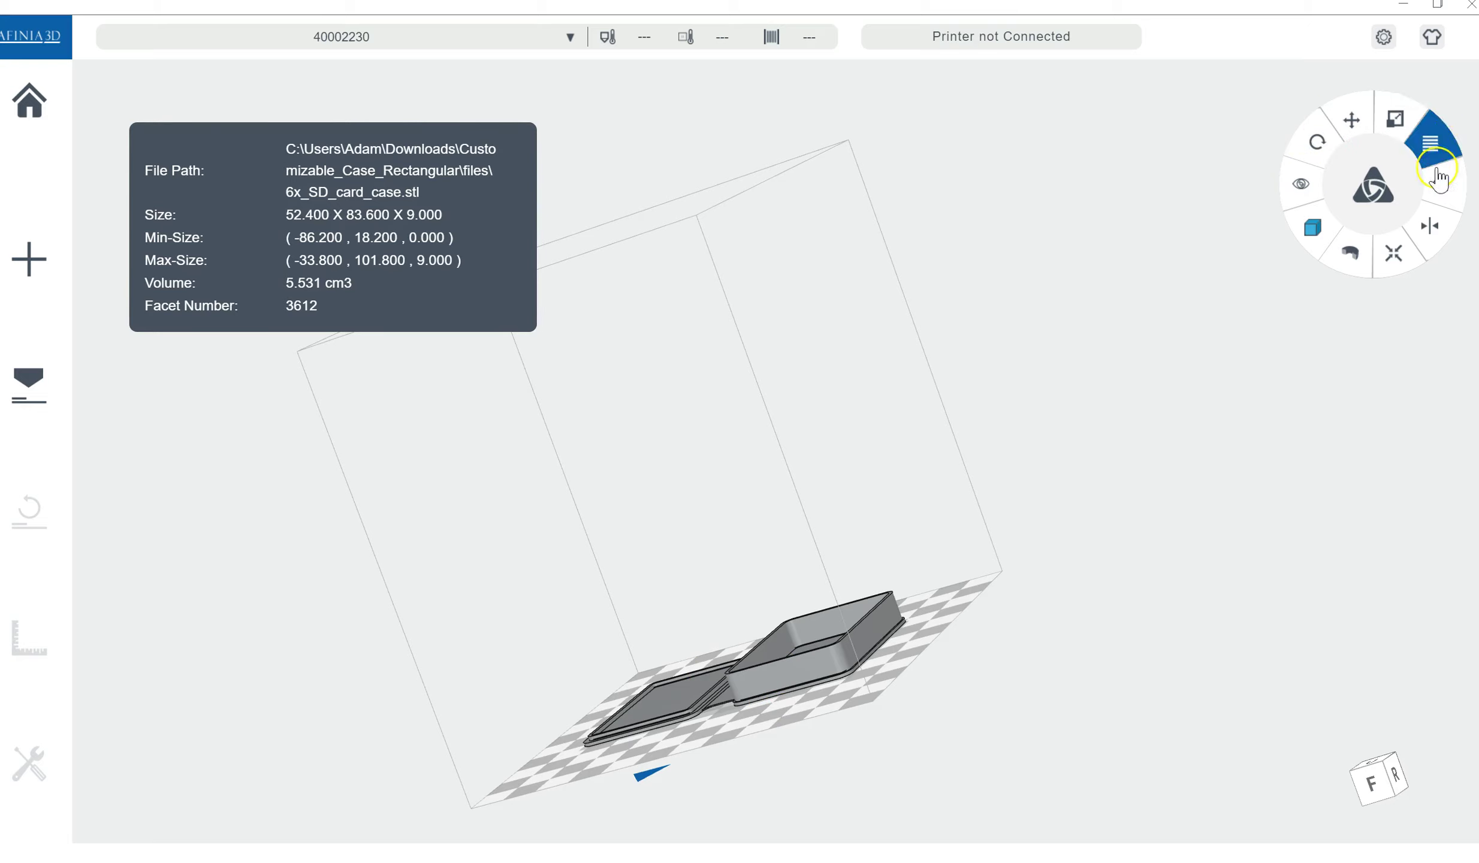
# Activate the Rotate tool on the SD card case and try turning it around the X axis
pyautogui.click(1344, 155)
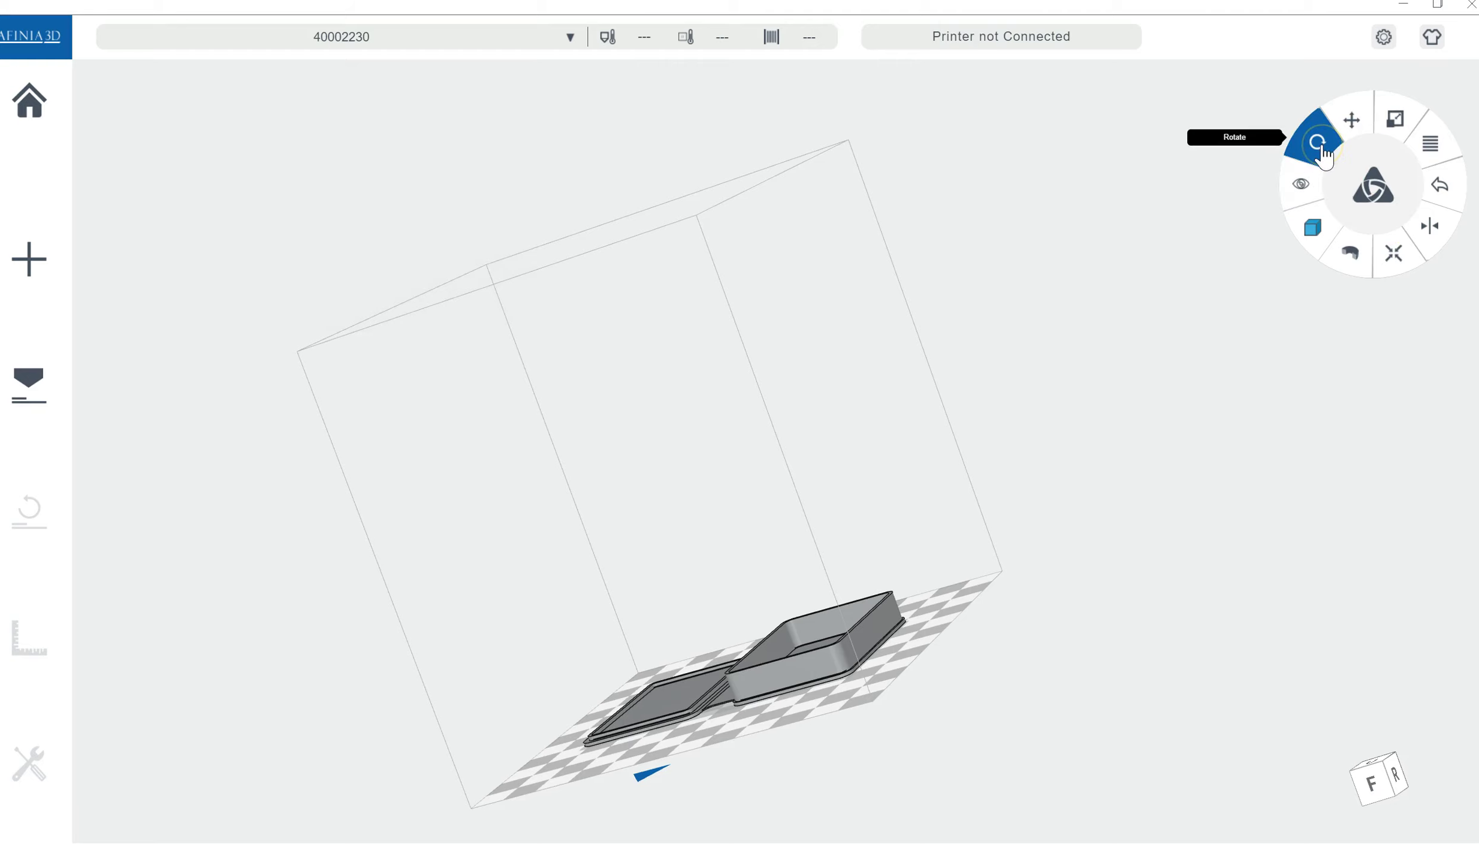
pyautogui.click(1328, 145)
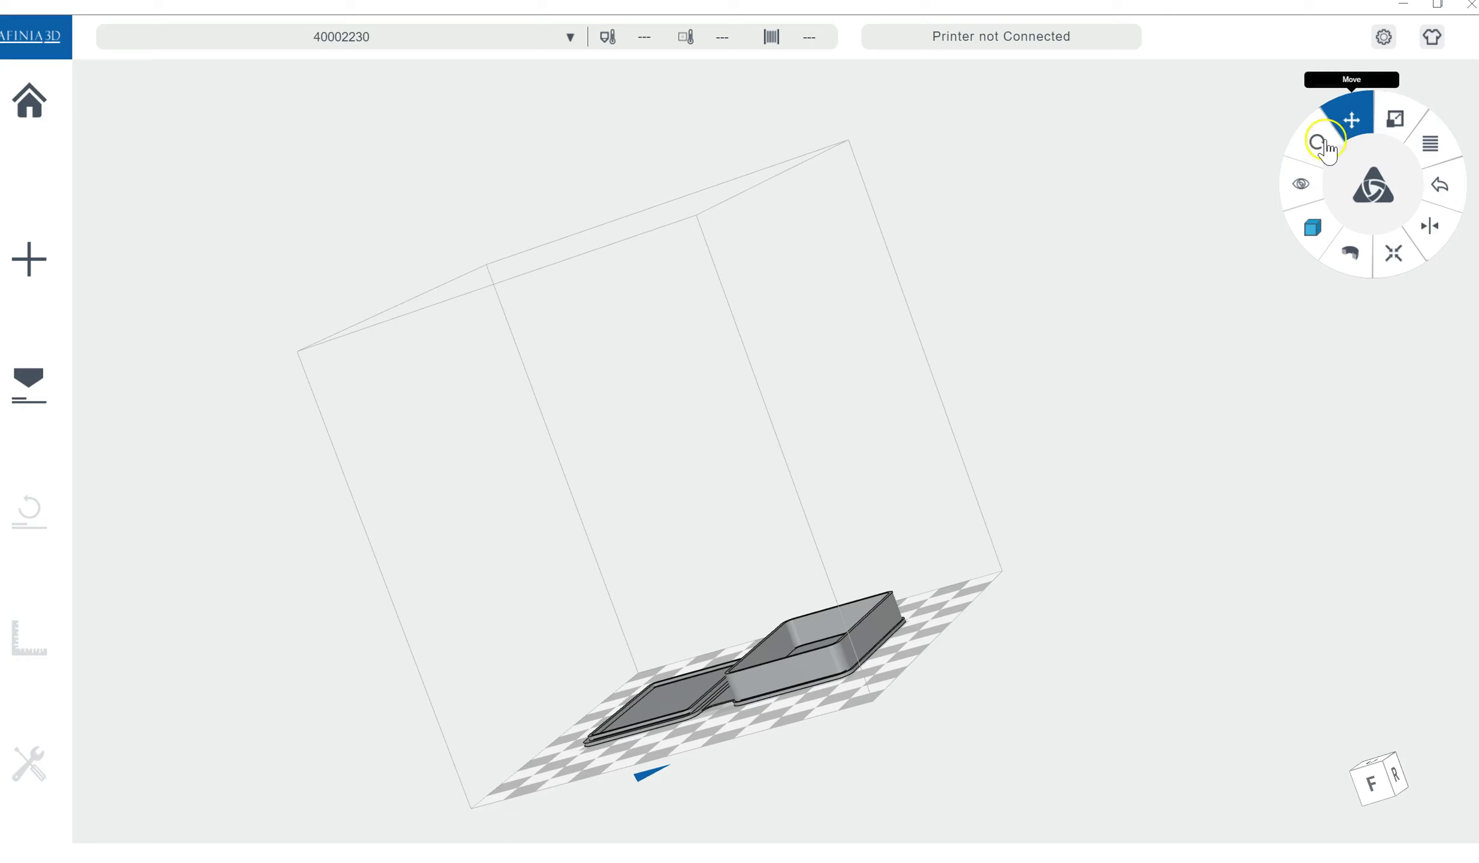
pyautogui.click(1324, 144)
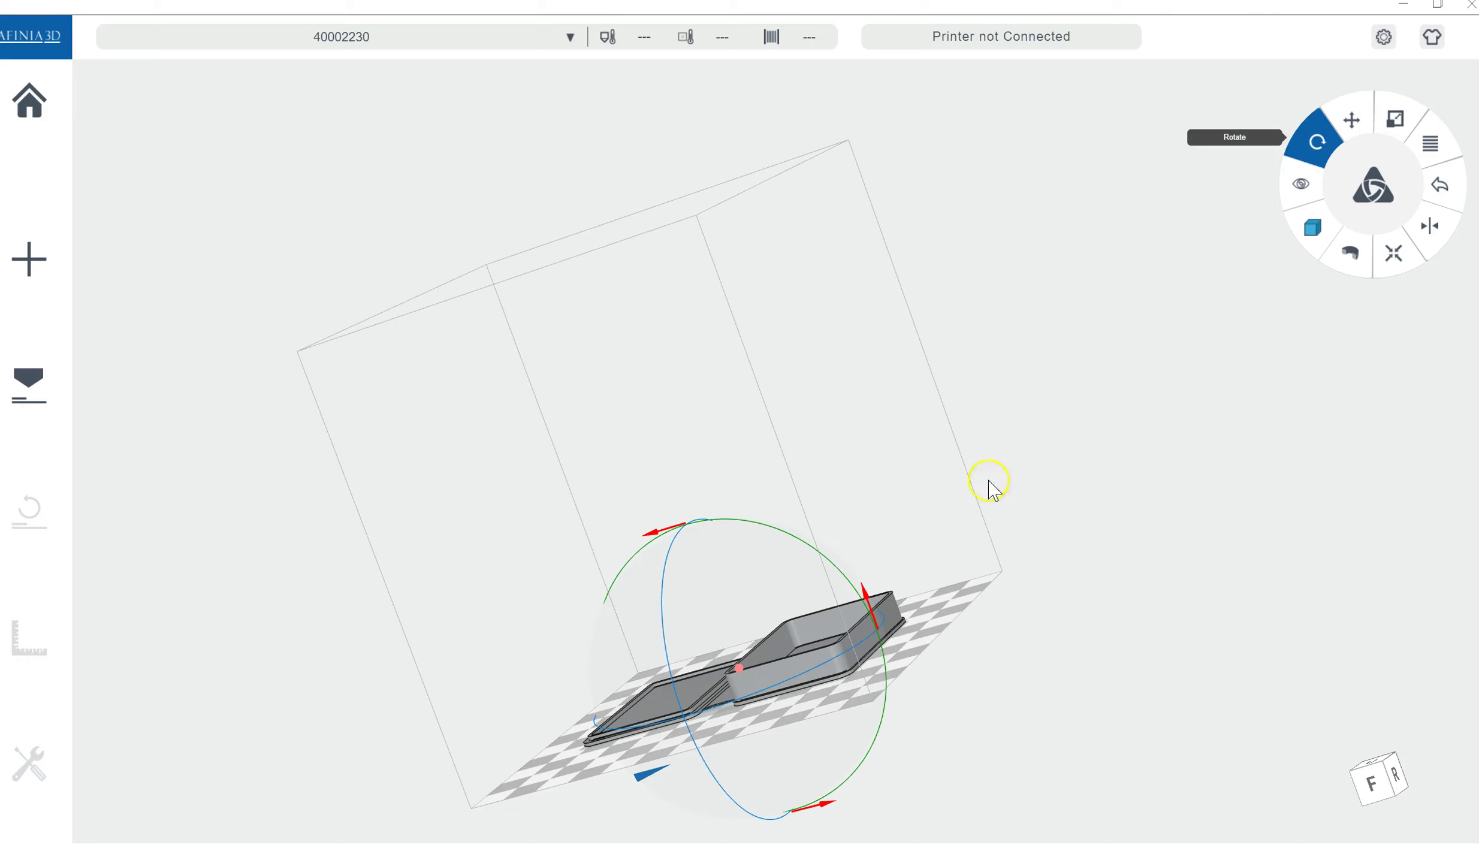
pyautogui.moveTo(660, 538); pyautogui.dragTo(757, 618)
pyautogui.moveTo(884, 648)
pyautogui.mouseDown()
pyautogui.moveTo(872, 602)
pyautogui.moveTo(792, 513)
pyautogui.moveTo(734, 497)
pyautogui.moveTo(926, 792)
pyautogui.moveTo(726, 804)
pyautogui.moveTo(892, 678)
pyautogui.moveTo(885, 633)
pyautogui.mouseUp()
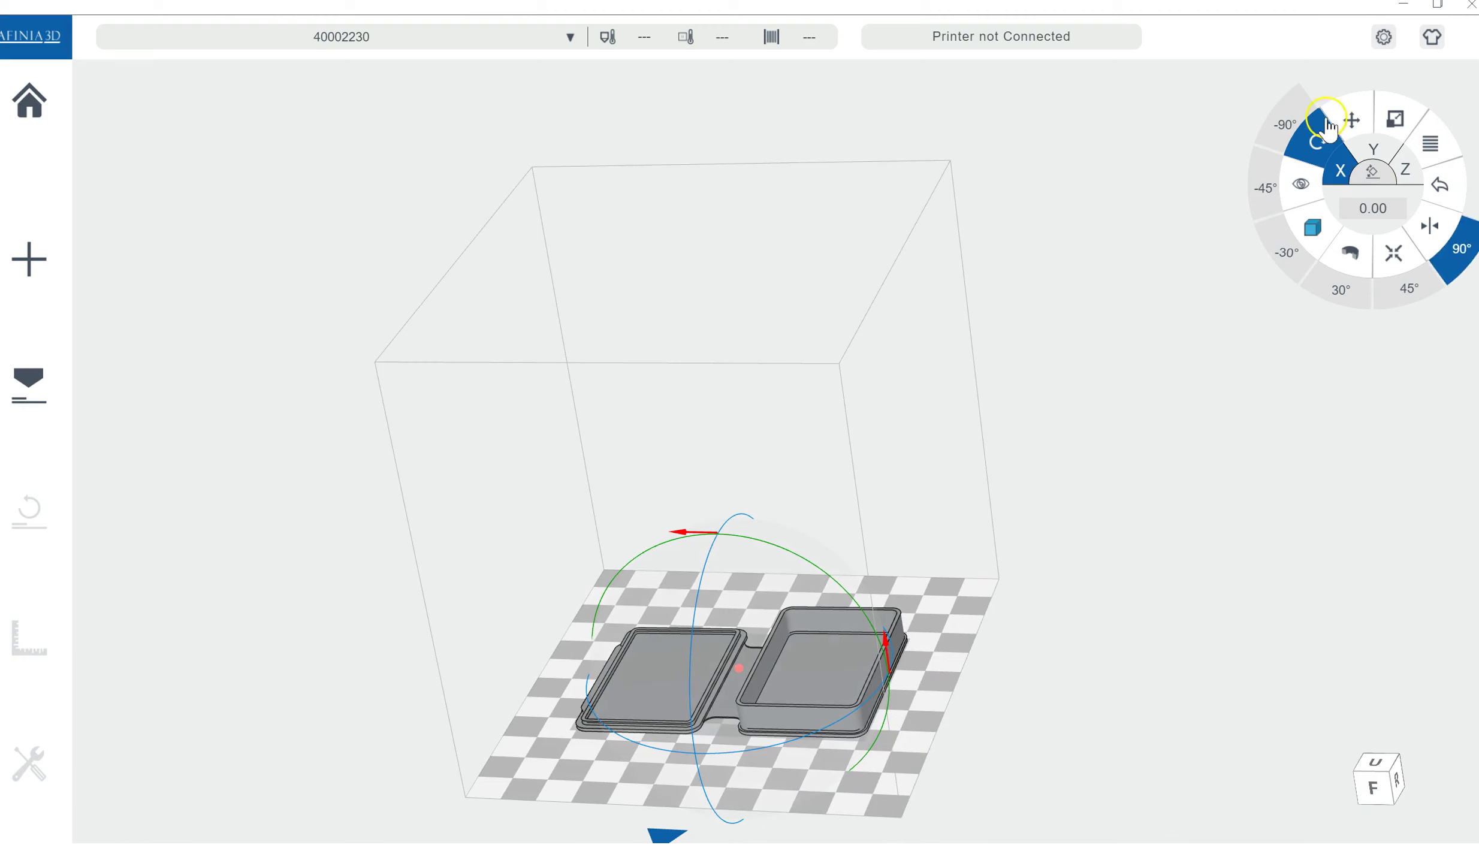
# Switch the display mode to Wireframe from the extra tools
pyautogui.click(1438, 161)
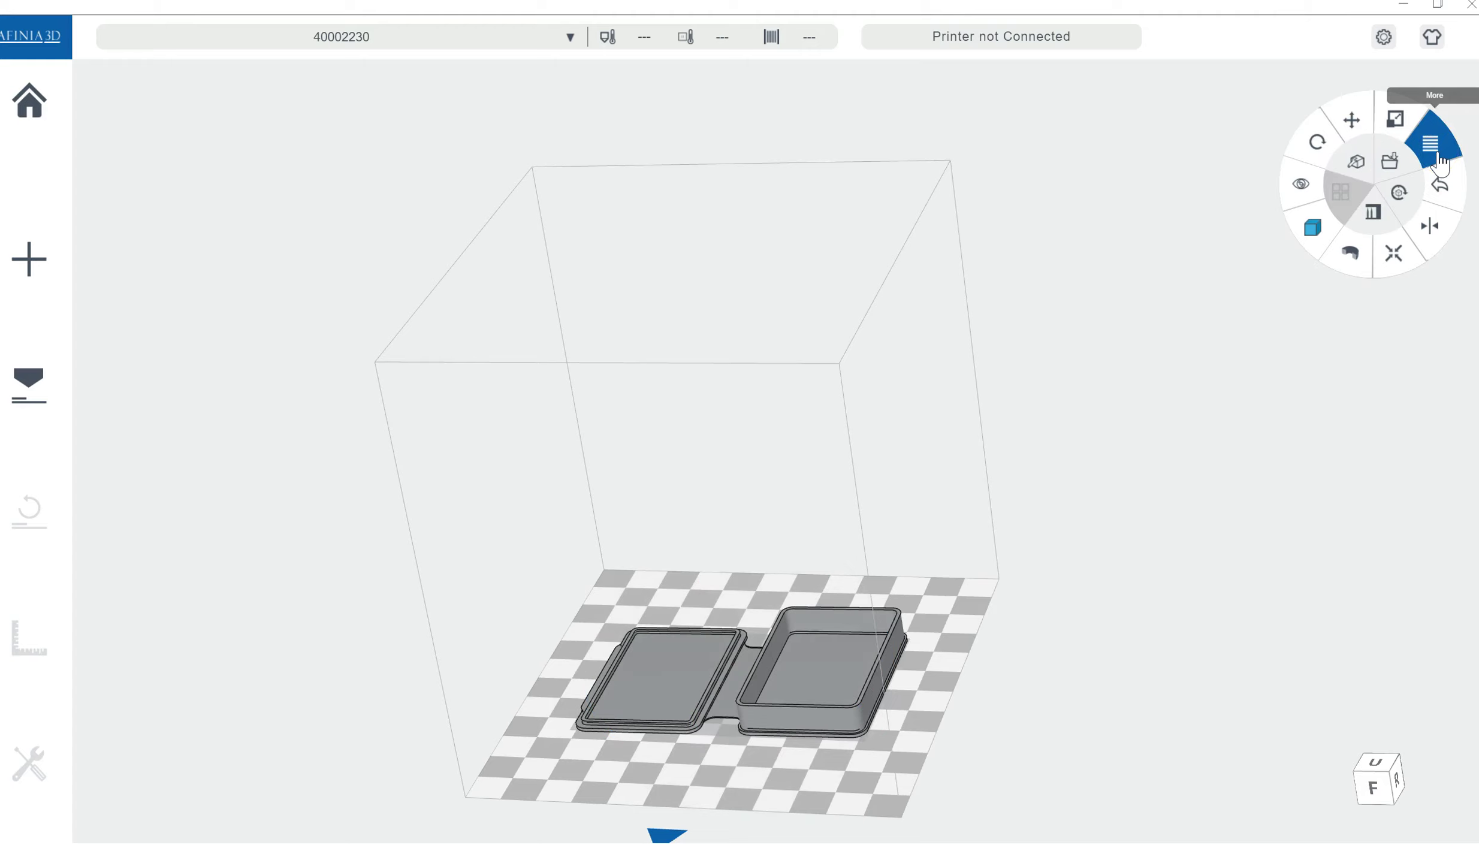
pyautogui.click(1433, 161)
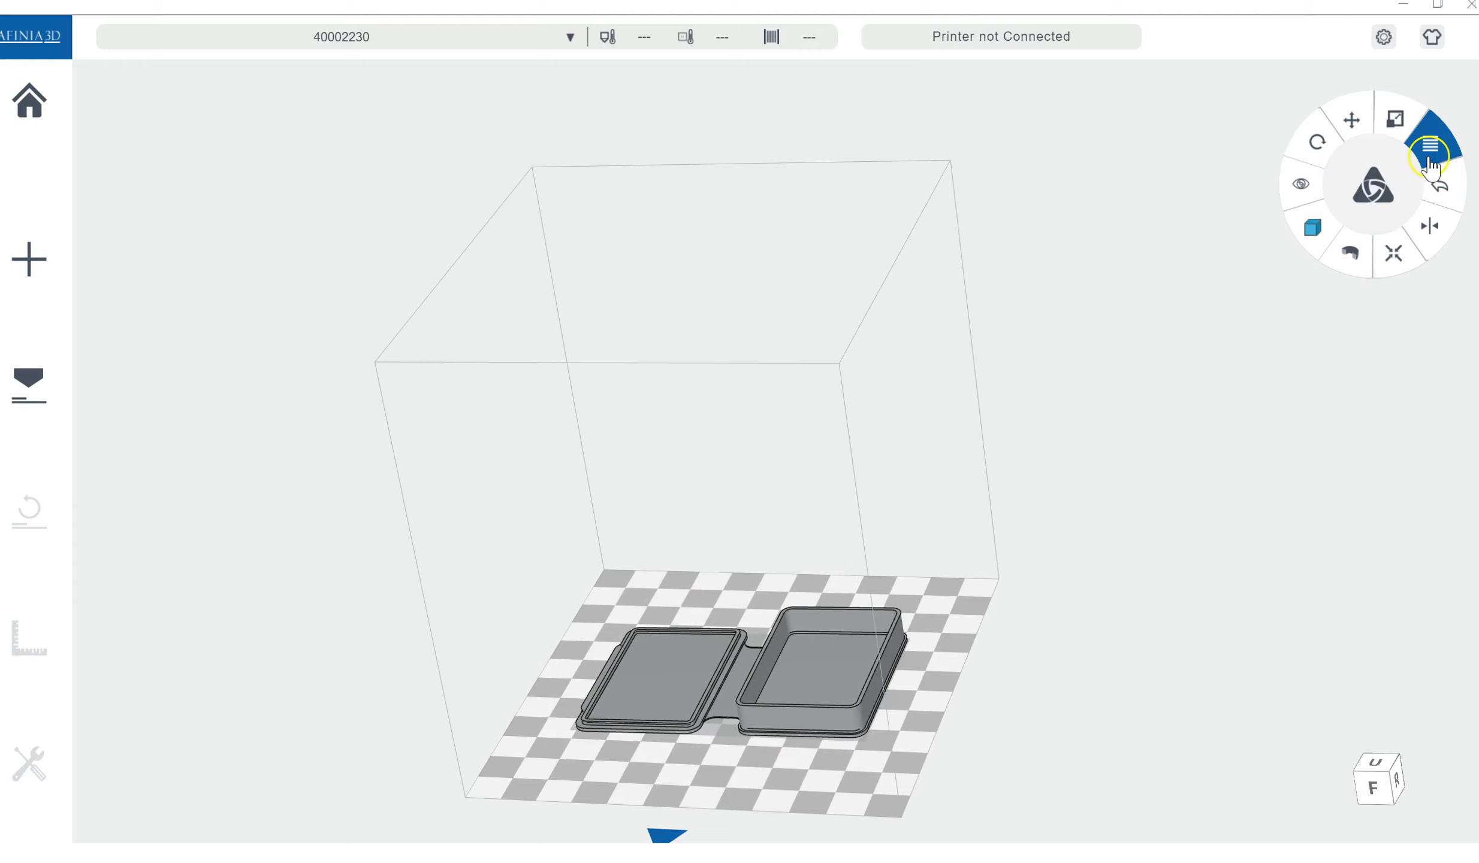
pyautogui.click(1431, 162)
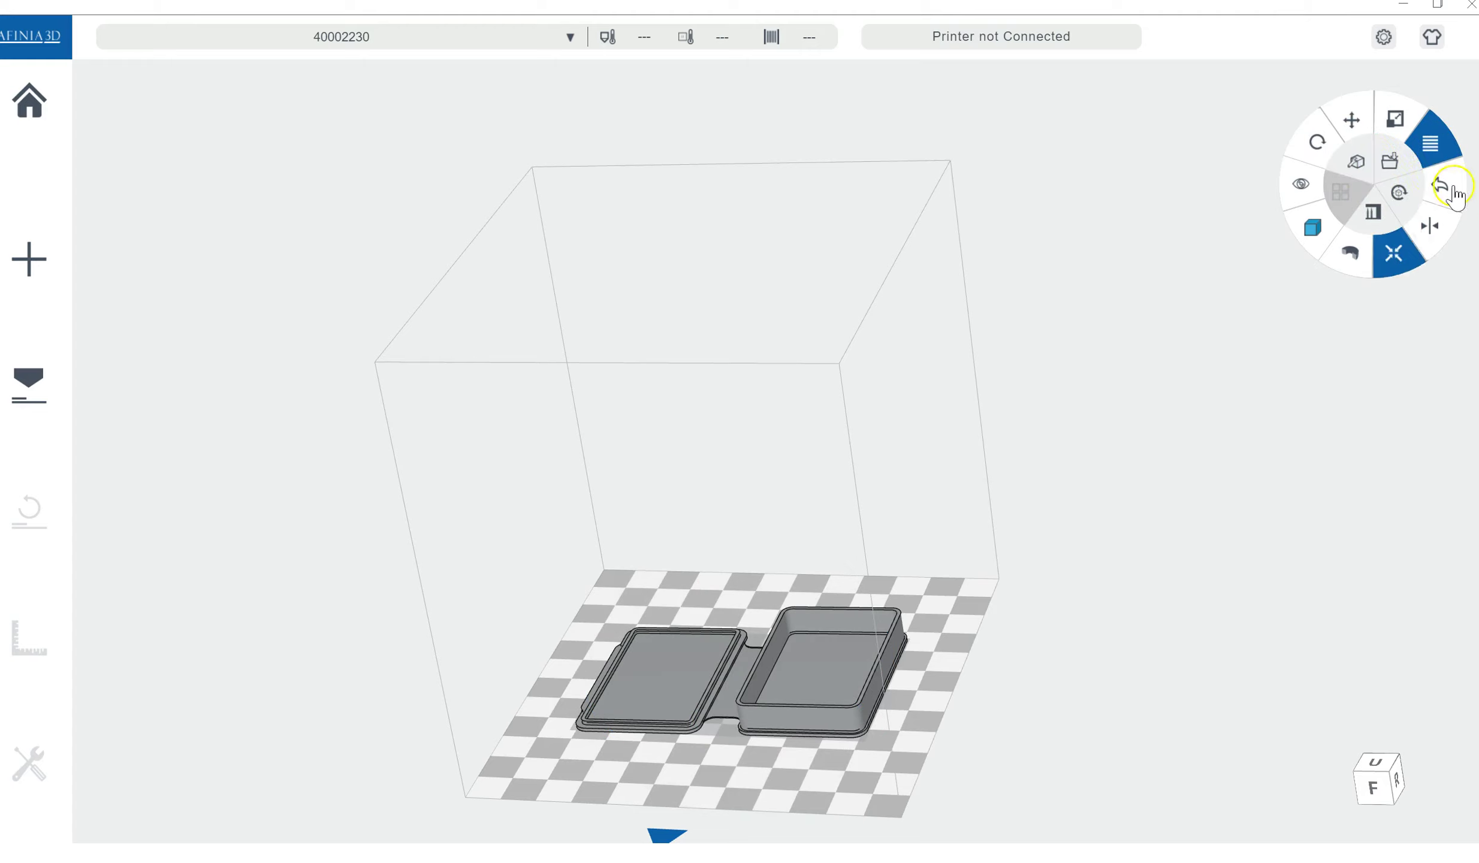
pyautogui.click(1354, 257)
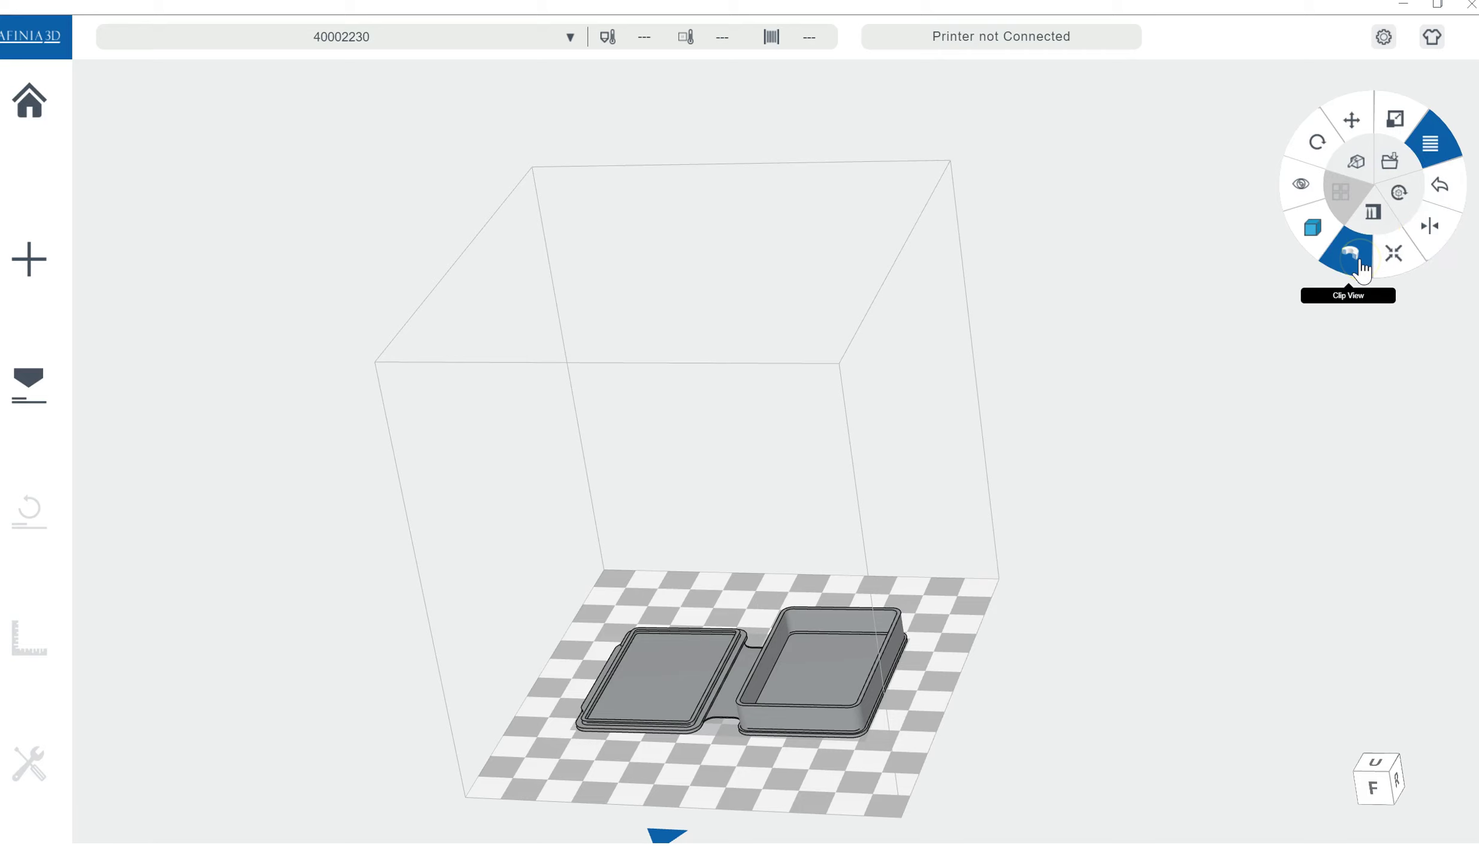
pyautogui.click(1316, 237)
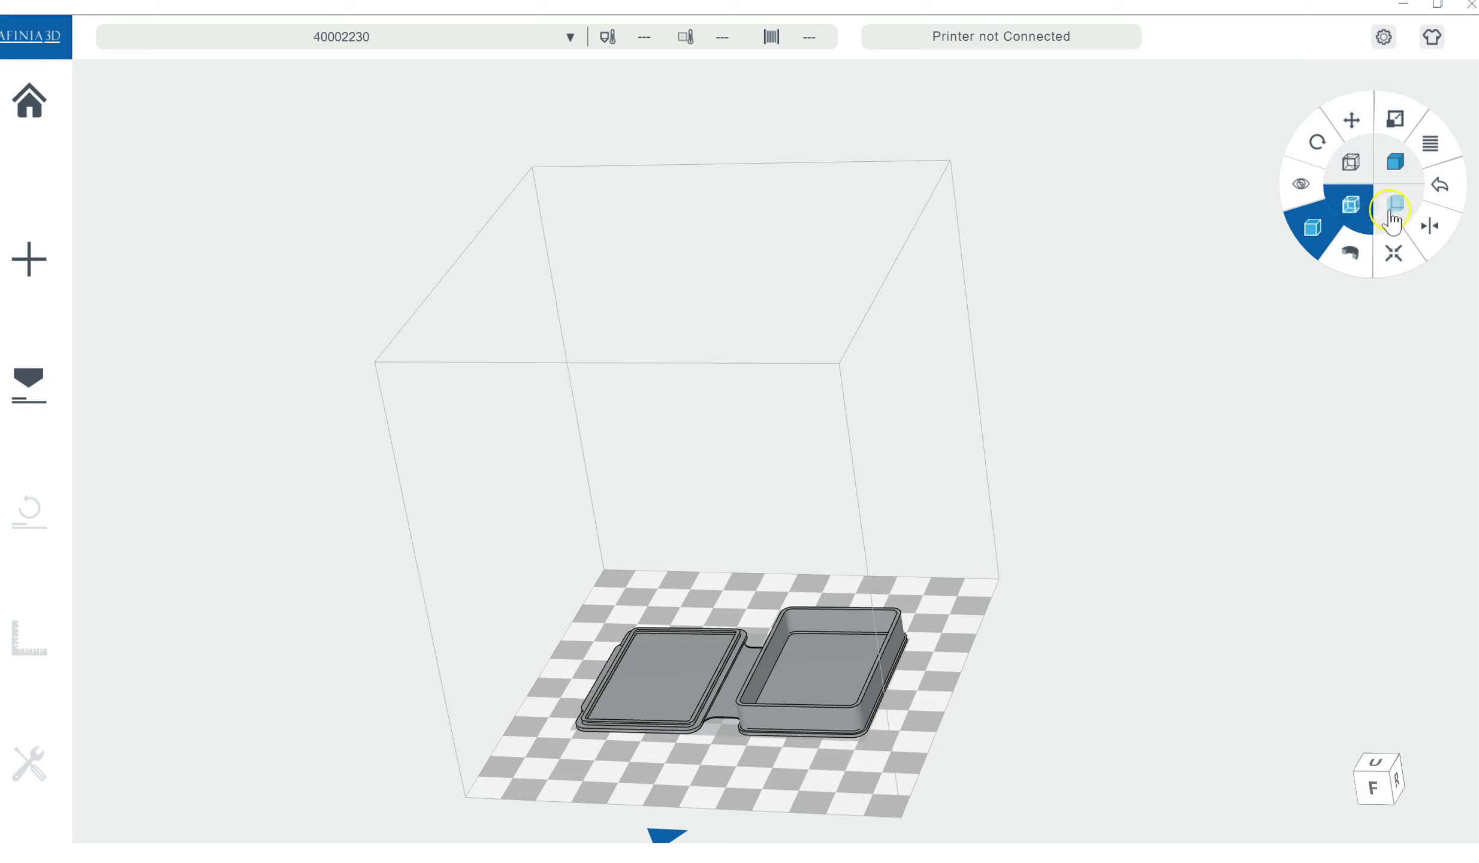
pyautogui.click(1359, 161)
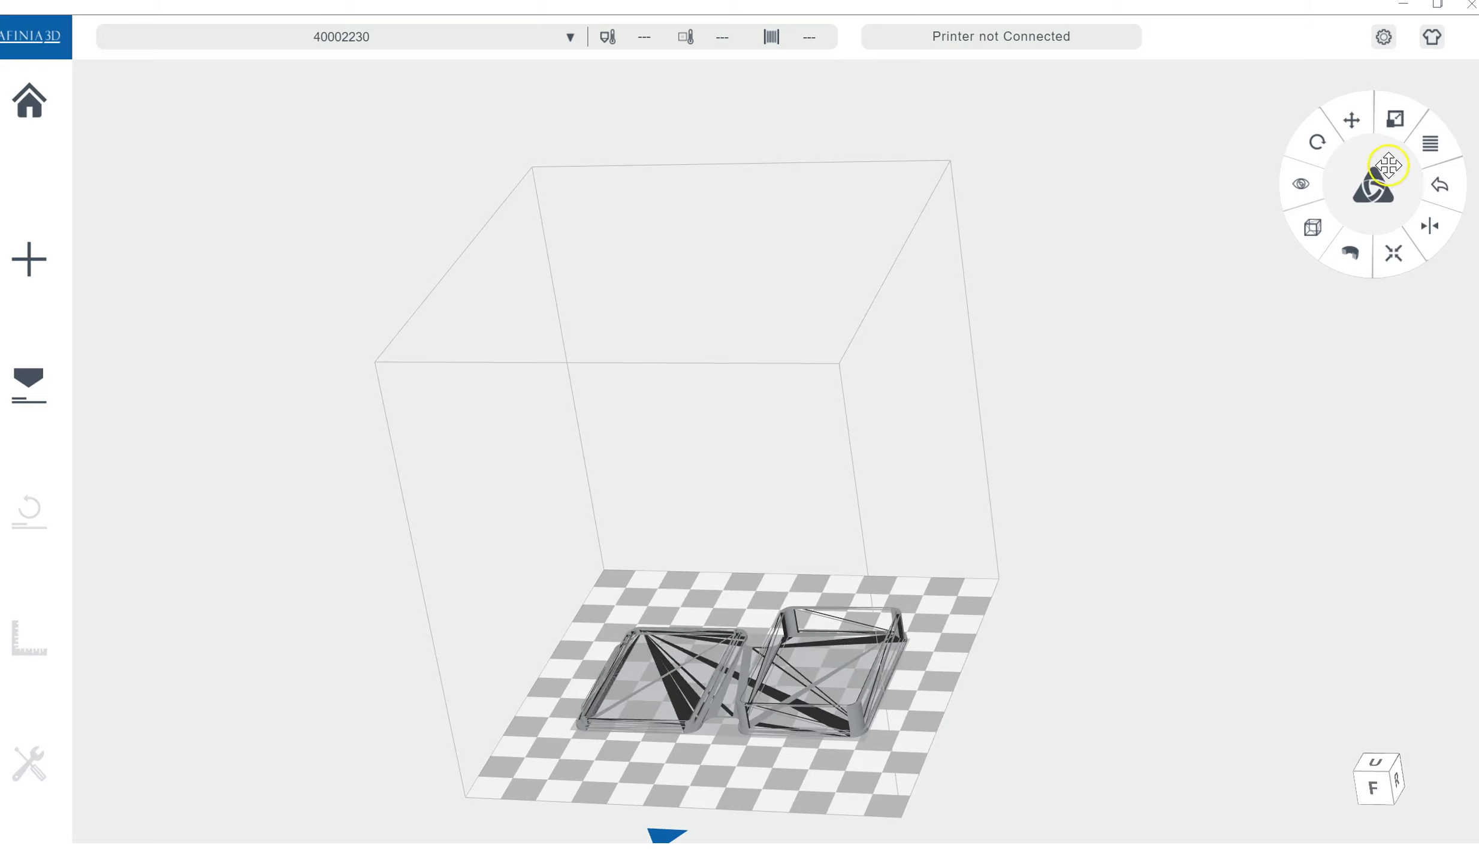
# Try Solid and Solid-and-Wireframe modes, reset the view, then return to plain Solid
pyautogui.click(1338, 225)
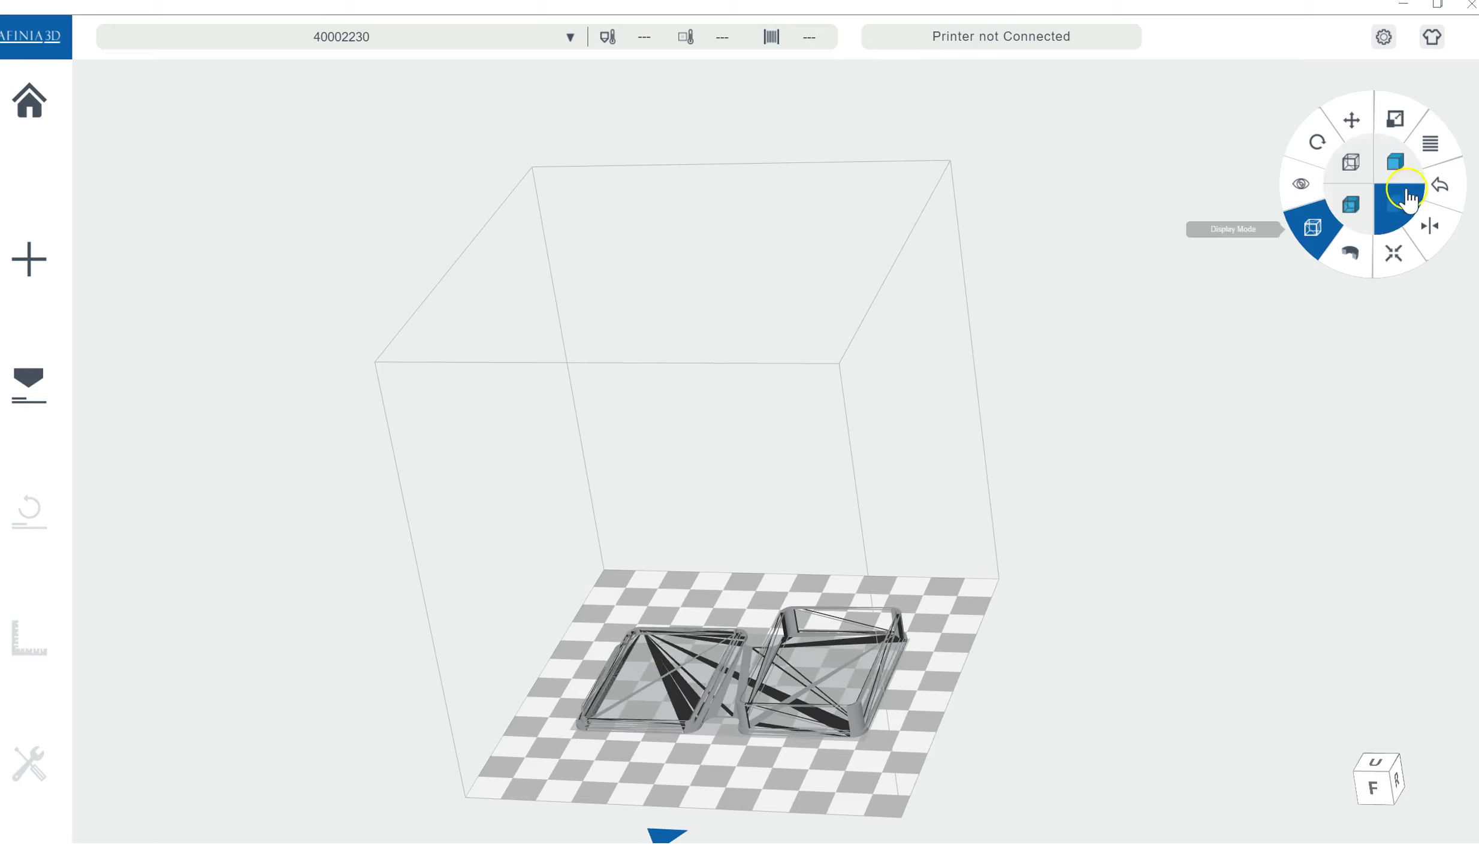
pyautogui.click(1399, 160)
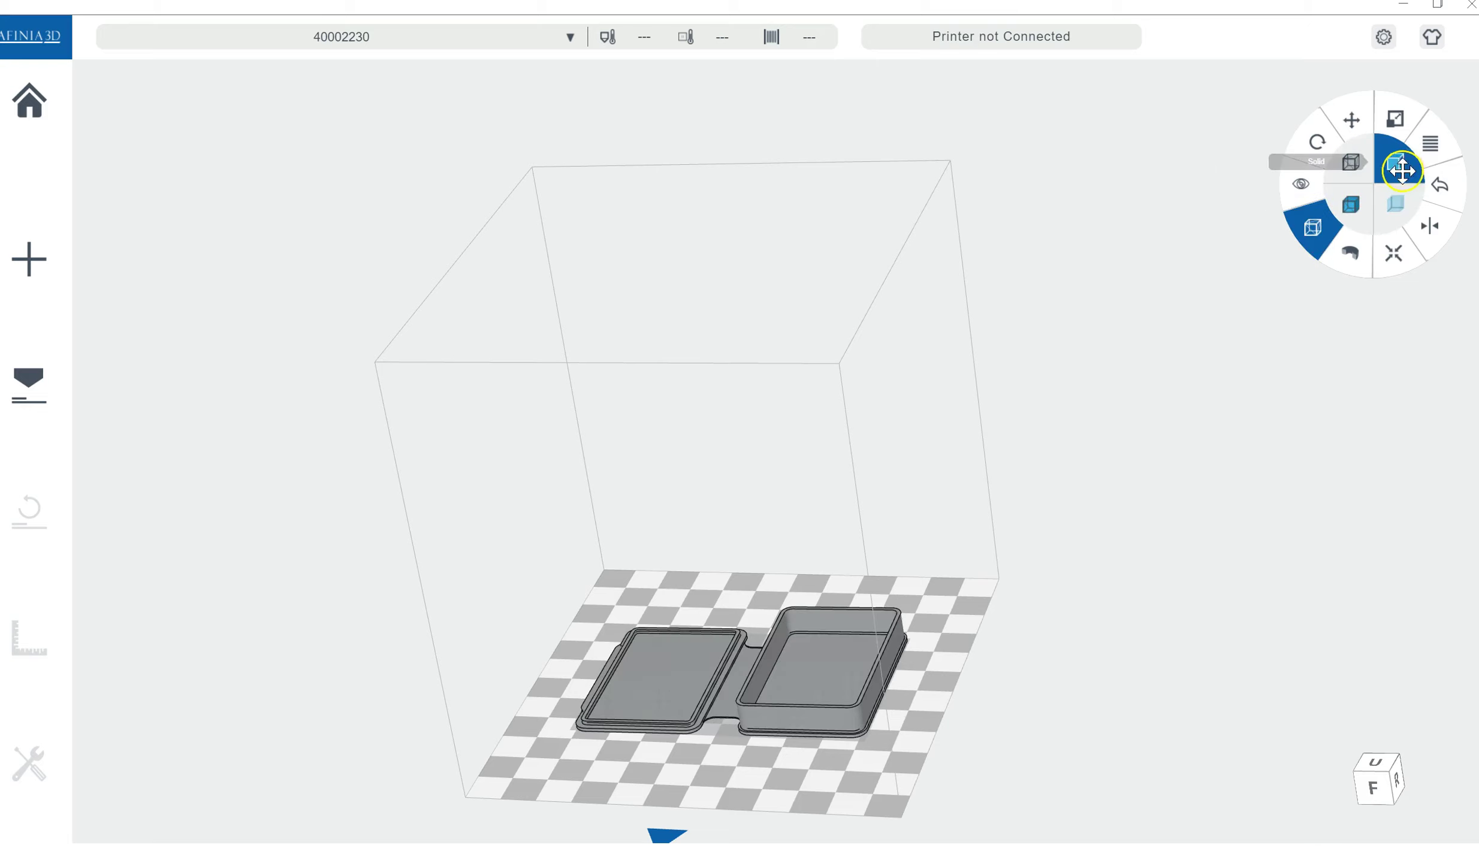
pyautogui.click(1312, 228)
pyautogui.click(1351, 199)
pyautogui.moveTo(827, 612); pyautogui.dragTo(1088, 479)
pyautogui.click(1318, 228)
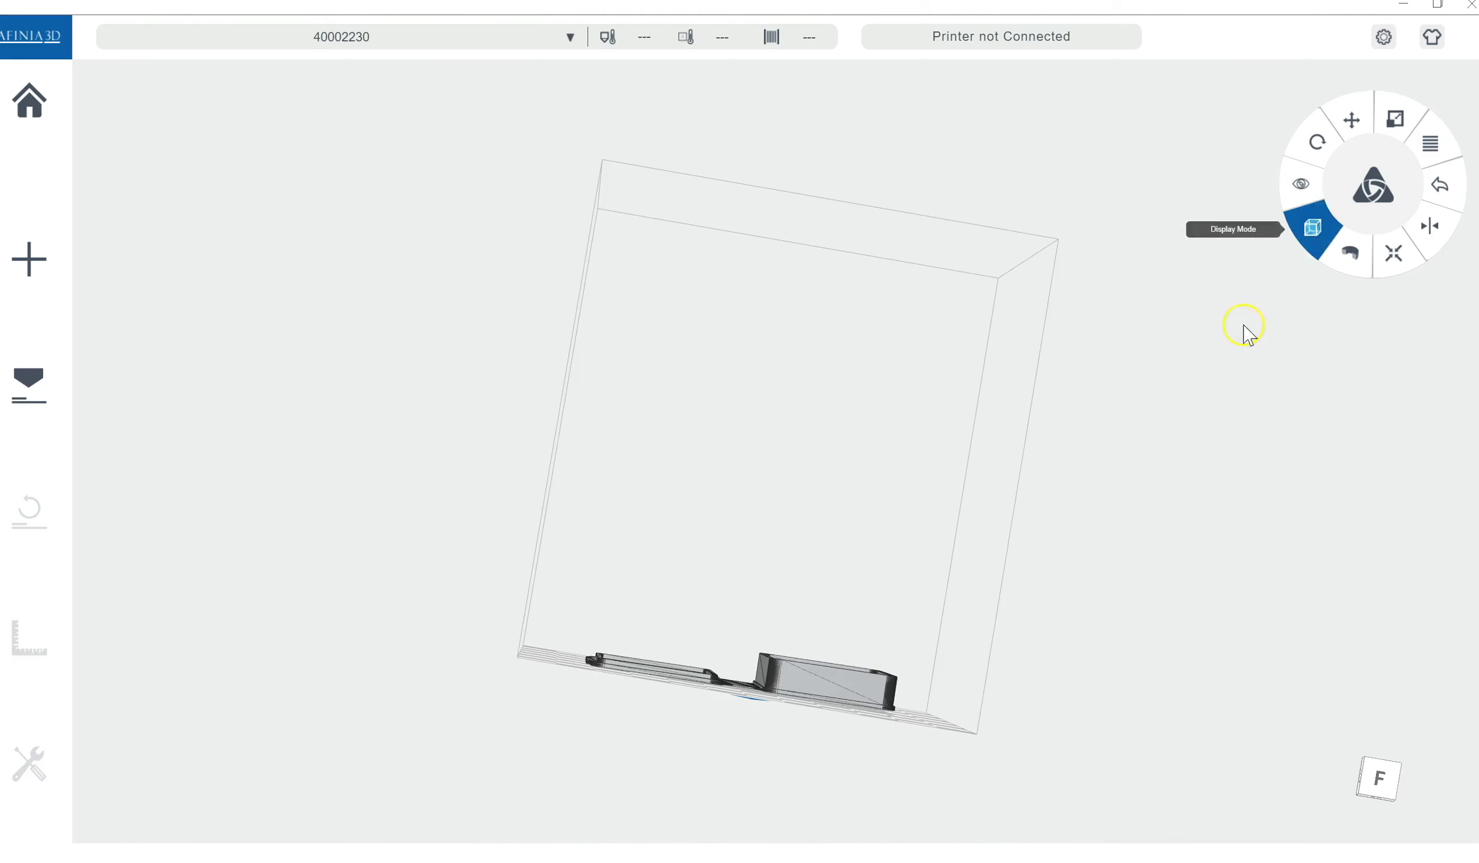
pyautogui.click(1314, 223)
pyautogui.click(1394, 157)
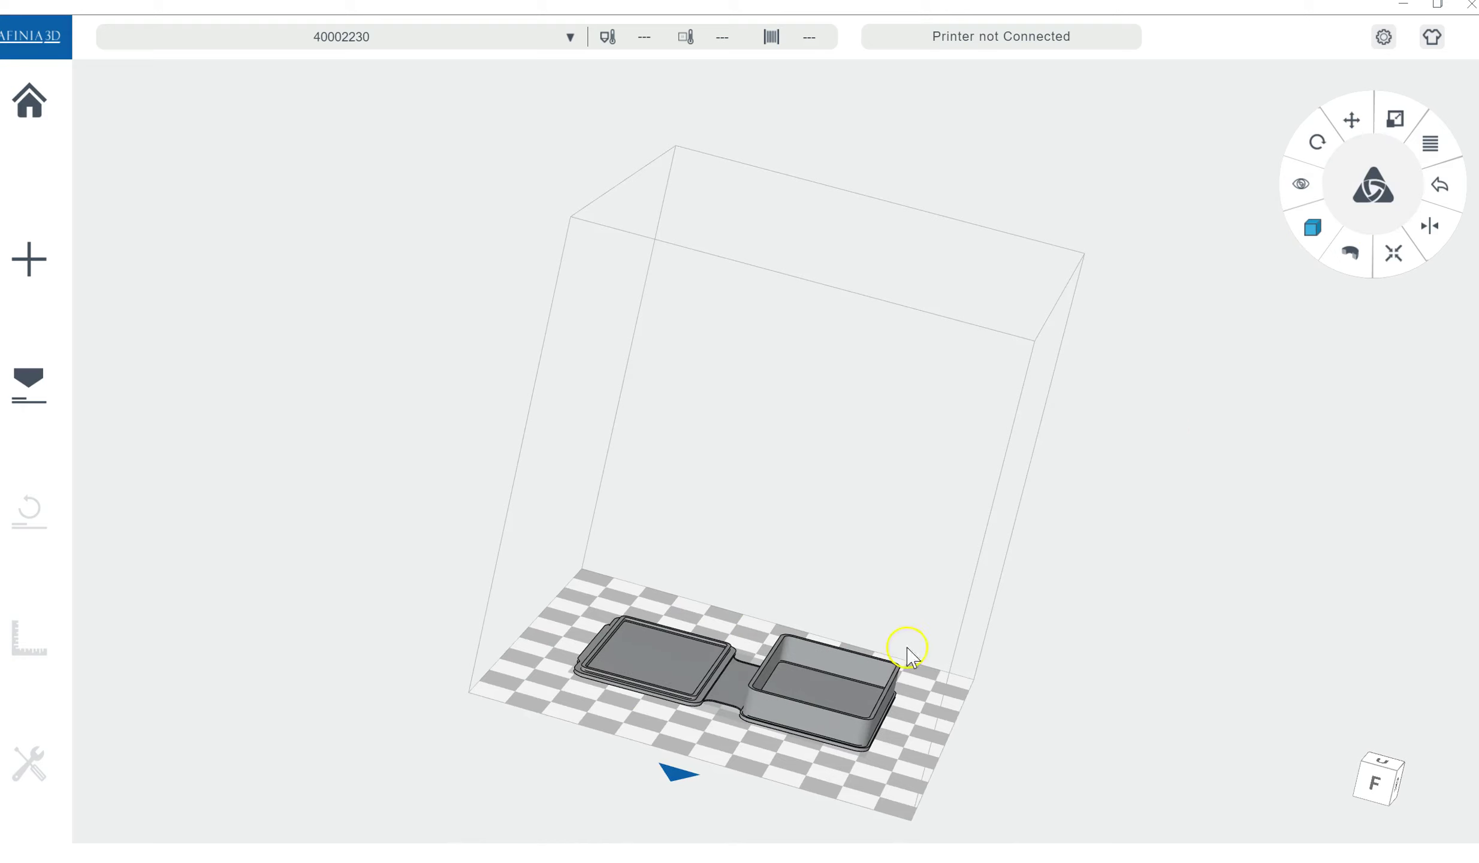
# Turn off Lock Proportions in the Scale tool and stretch the case taller along Z
pyautogui.click(1397, 123)
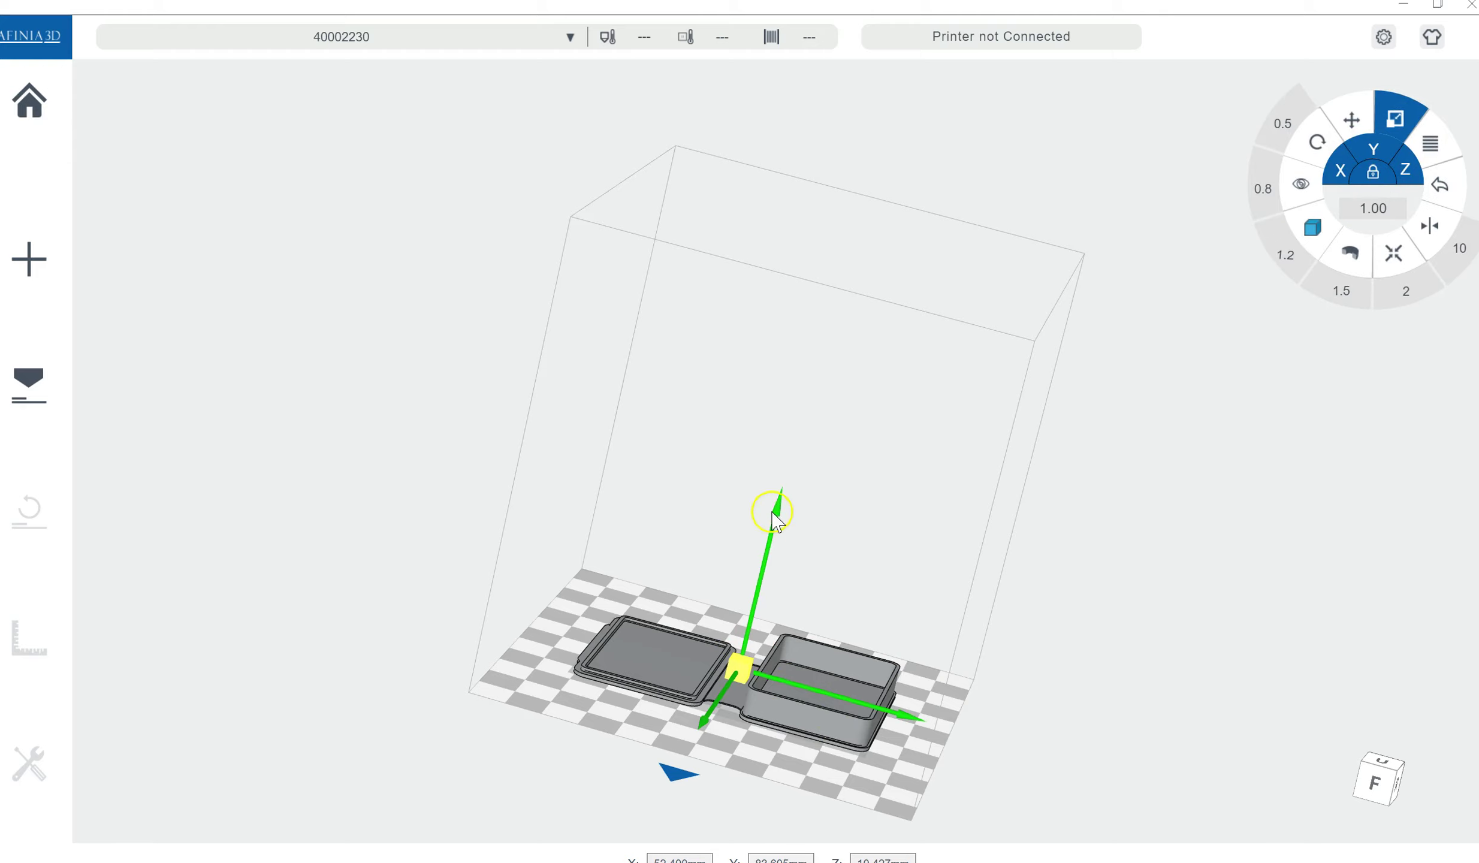
pyautogui.moveTo(778, 513); pyautogui.dragTo(764, 564)
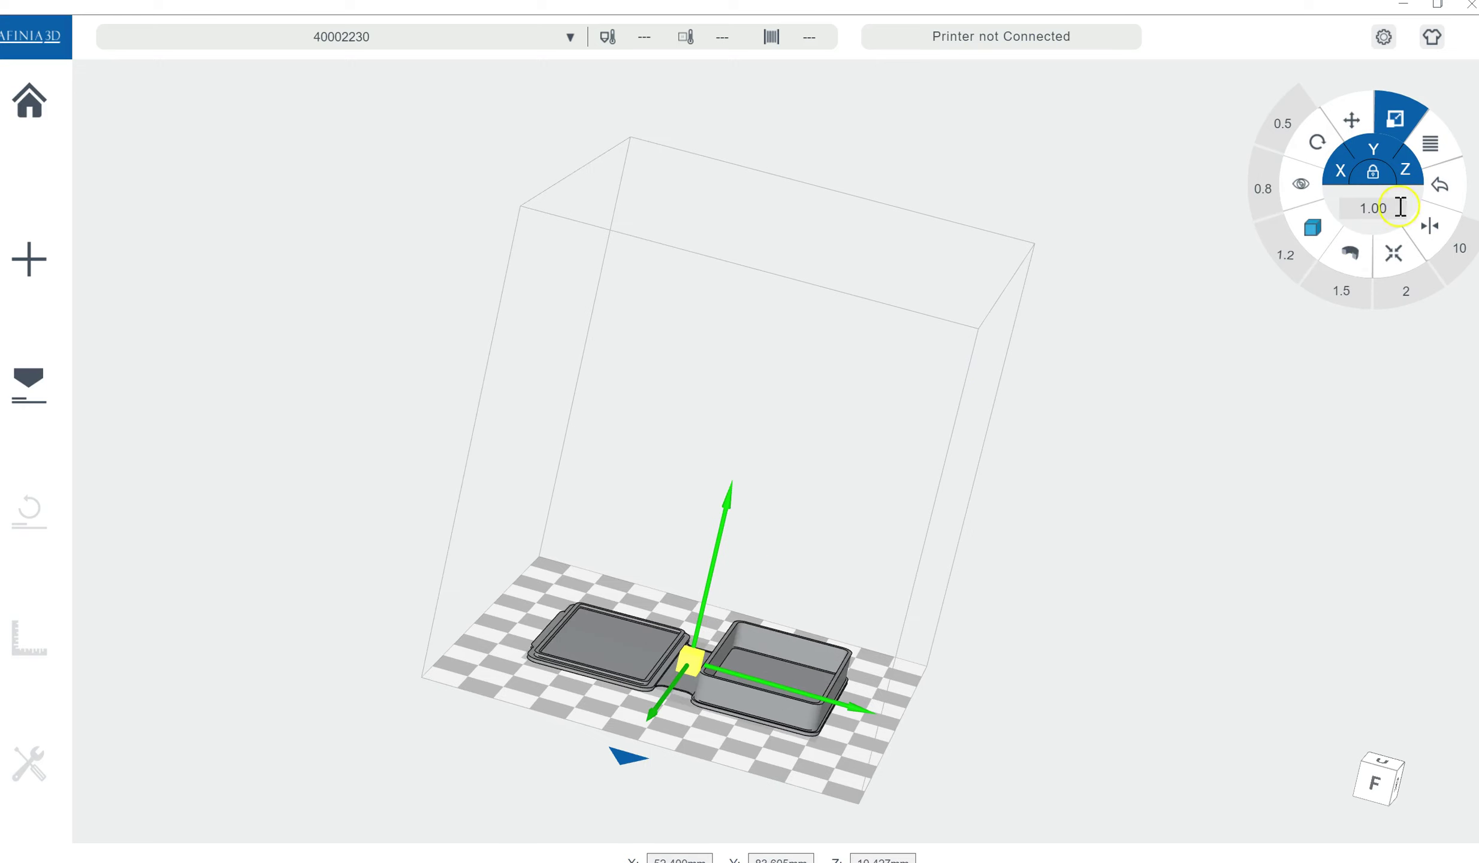
pyautogui.click(1373, 174)
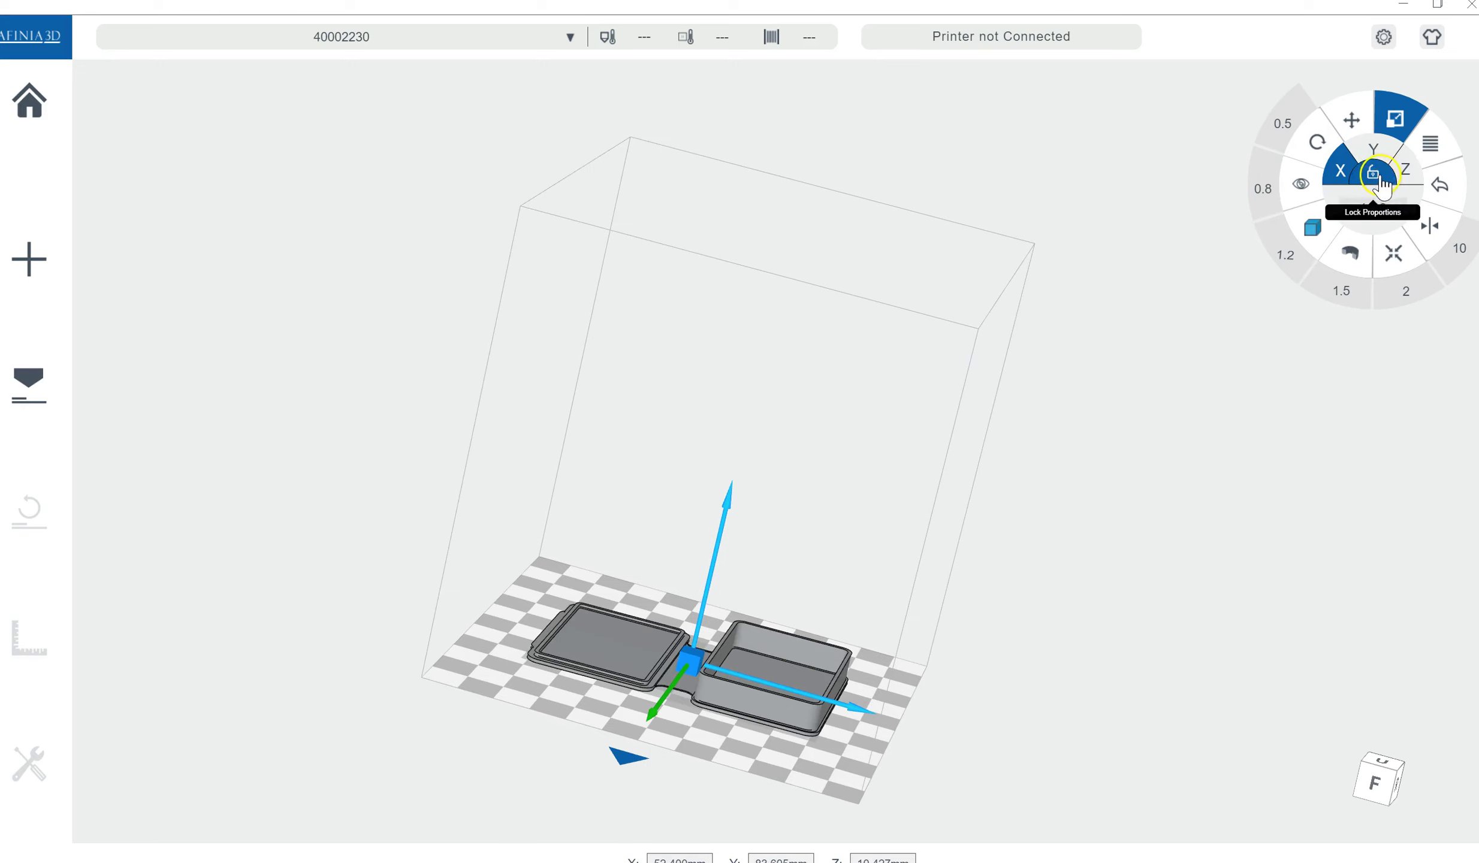
pyautogui.click(1409, 172)
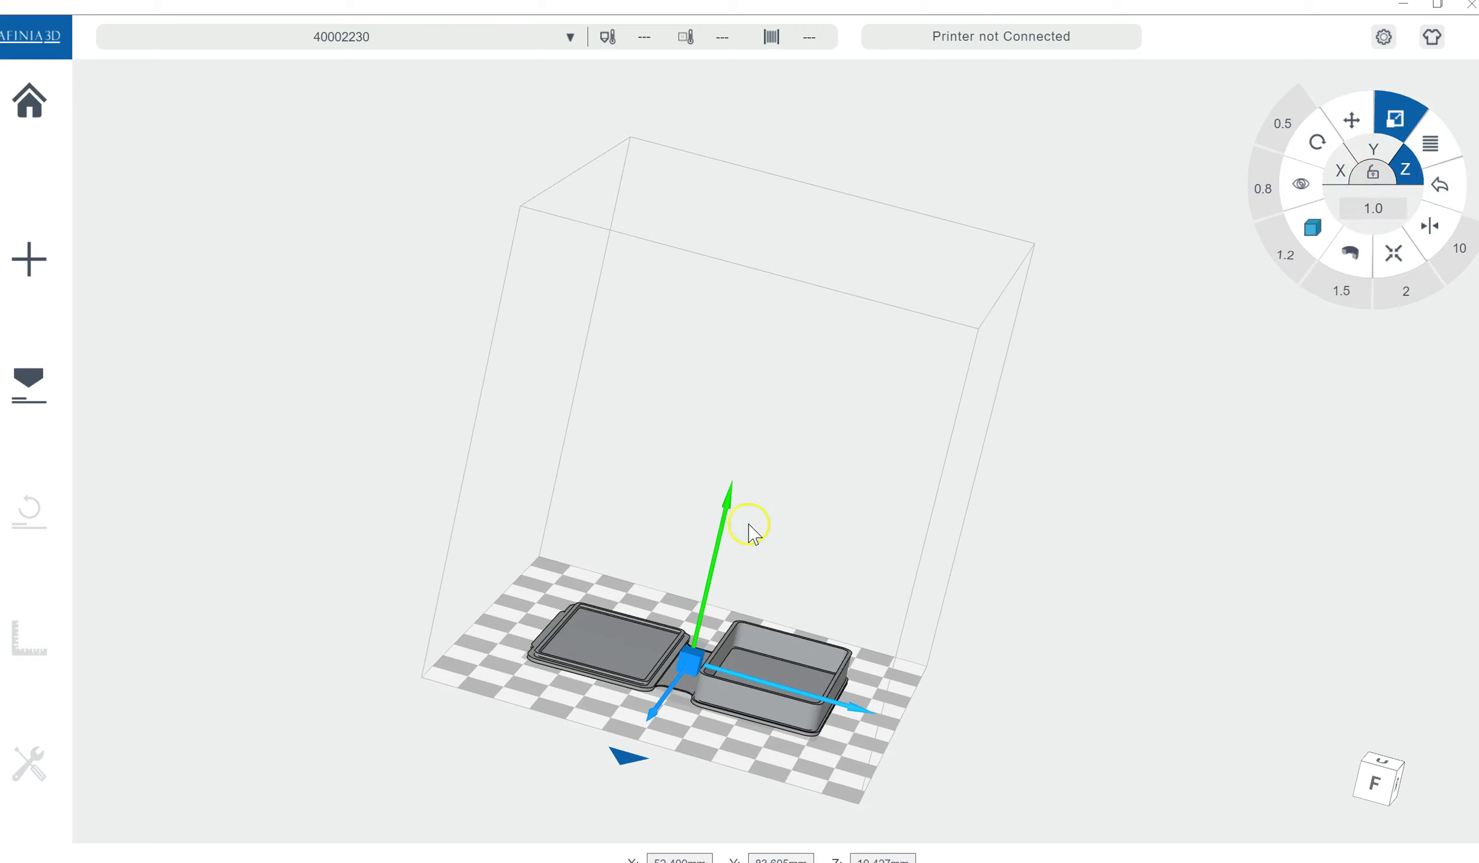
pyautogui.moveTo(726, 536); pyautogui.dragTo(896, 42)
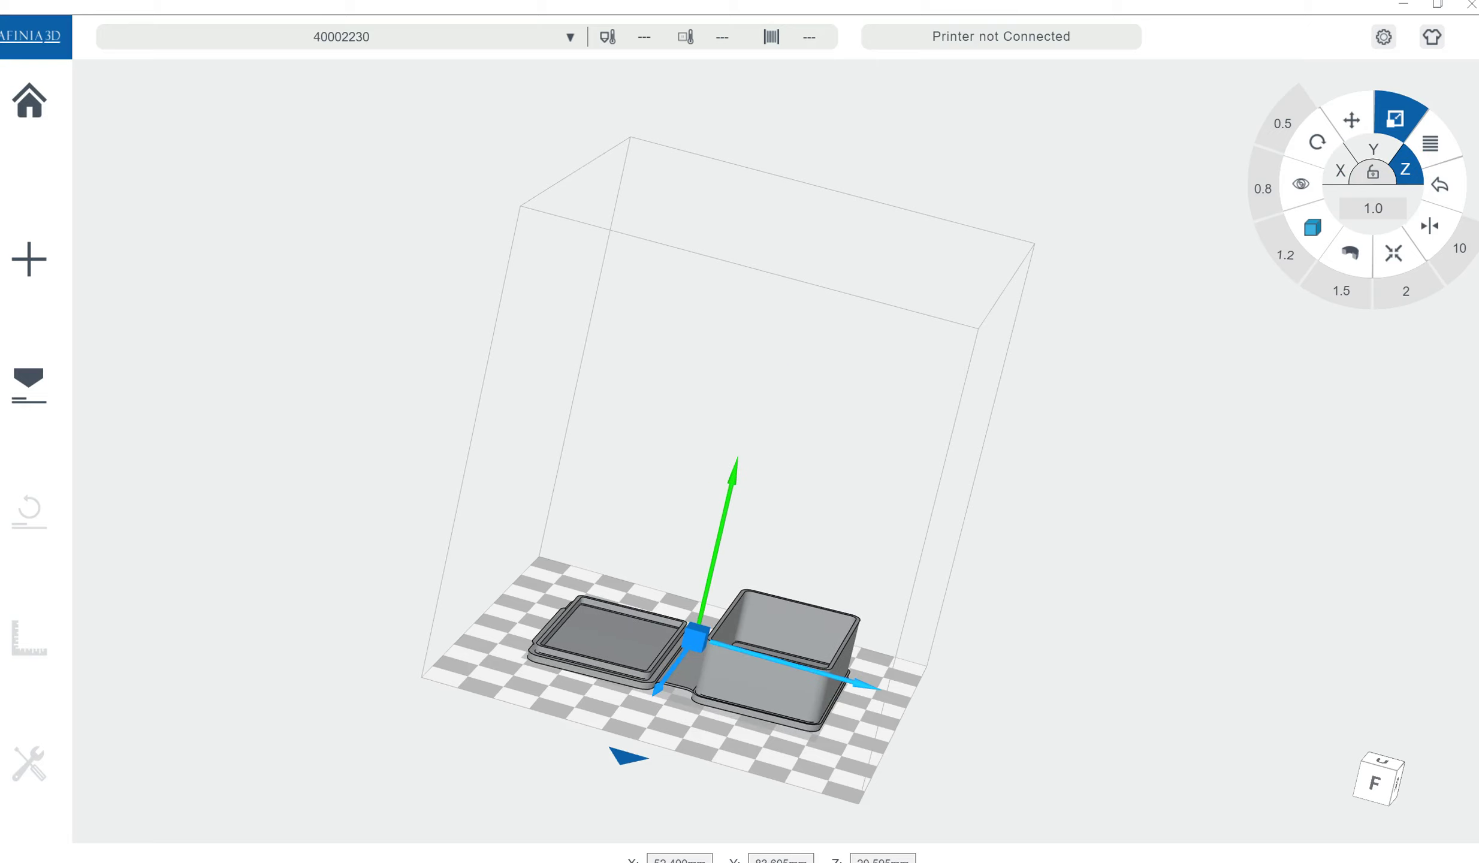
# Stretch the case wider along X, then undo the scaling back to its original size
pyautogui.click(1374, 149)
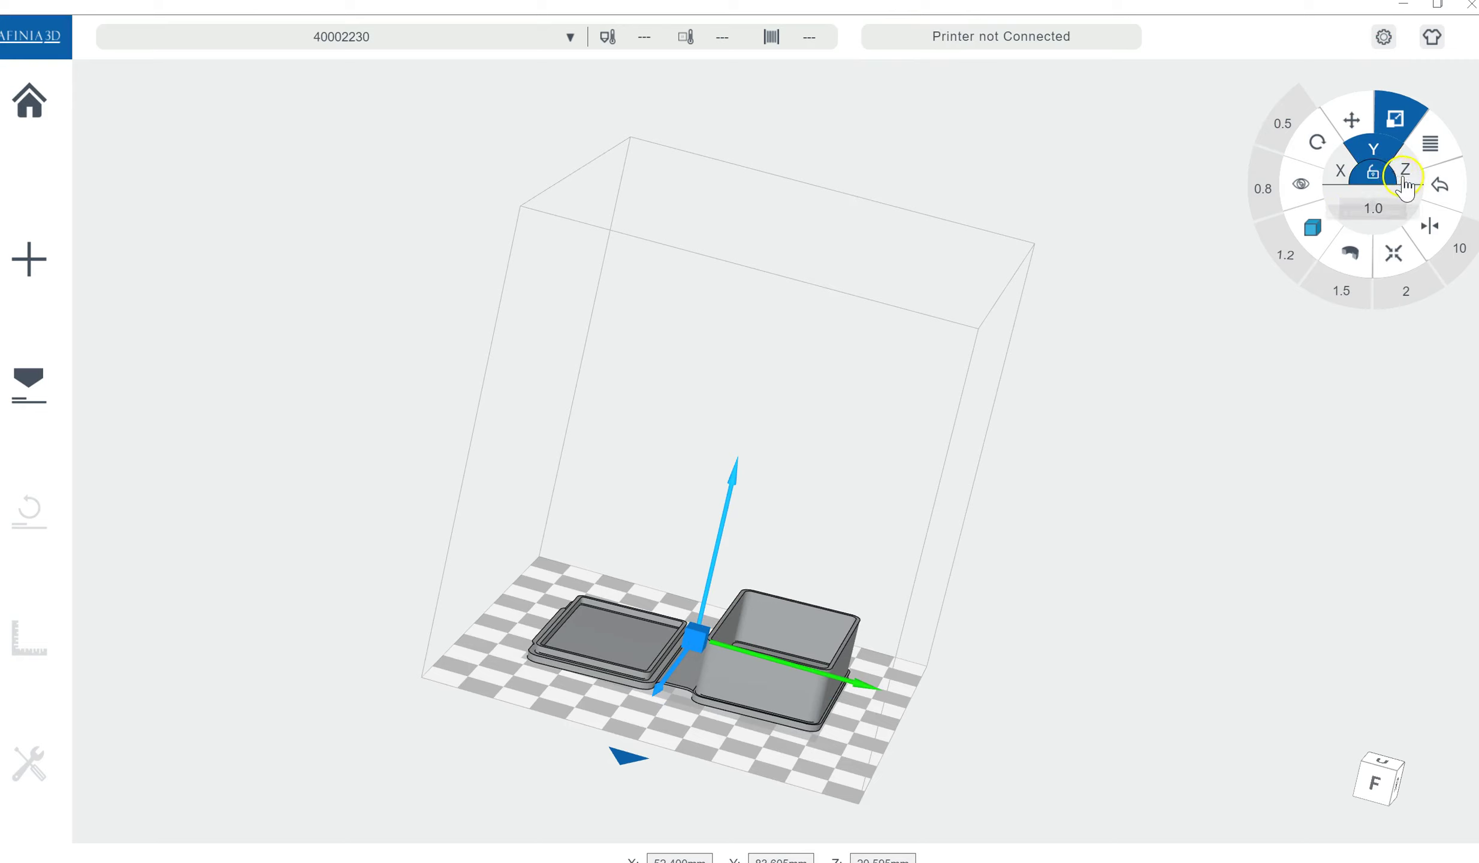
pyautogui.click(1390, 162)
pyautogui.click(1340, 170)
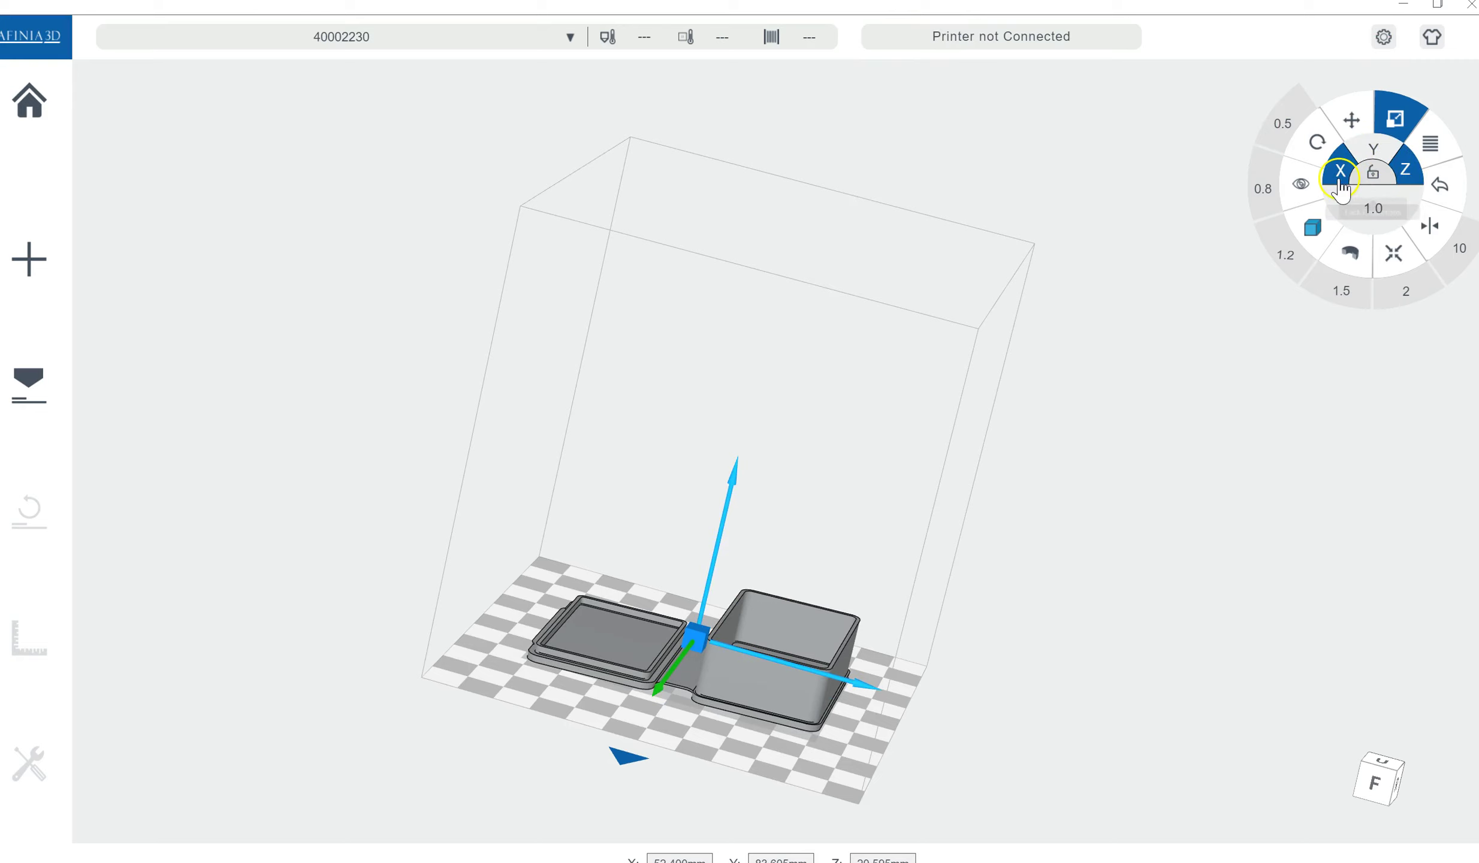
pyautogui.moveTo(677, 682); pyautogui.dragTo(543, 830)
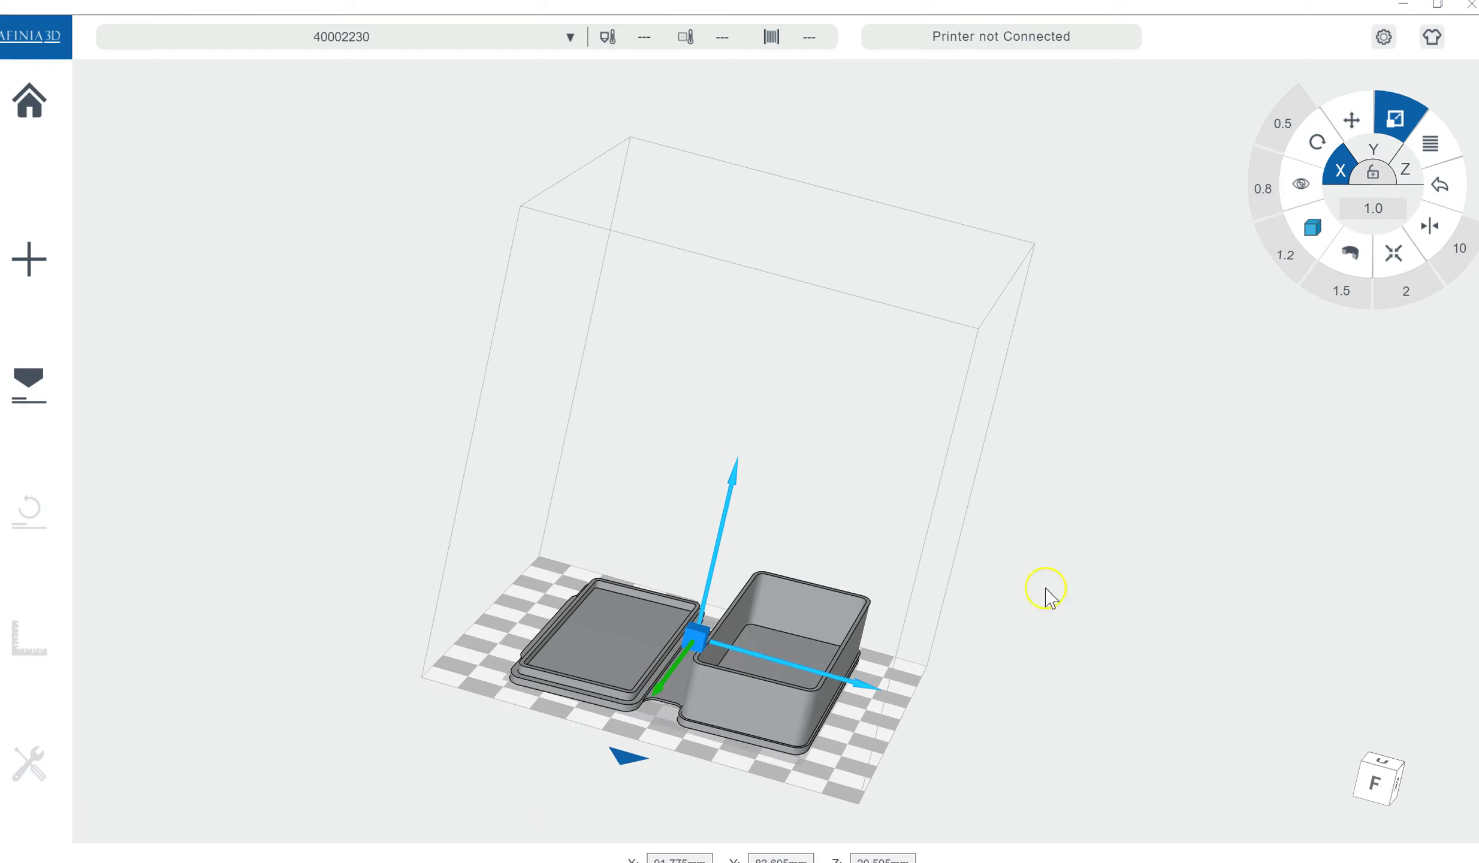
pyautogui.press('y')
pyautogui.hotkey('ctrl', 'z')
pyautogui.hotkey('ctrl', 'z')
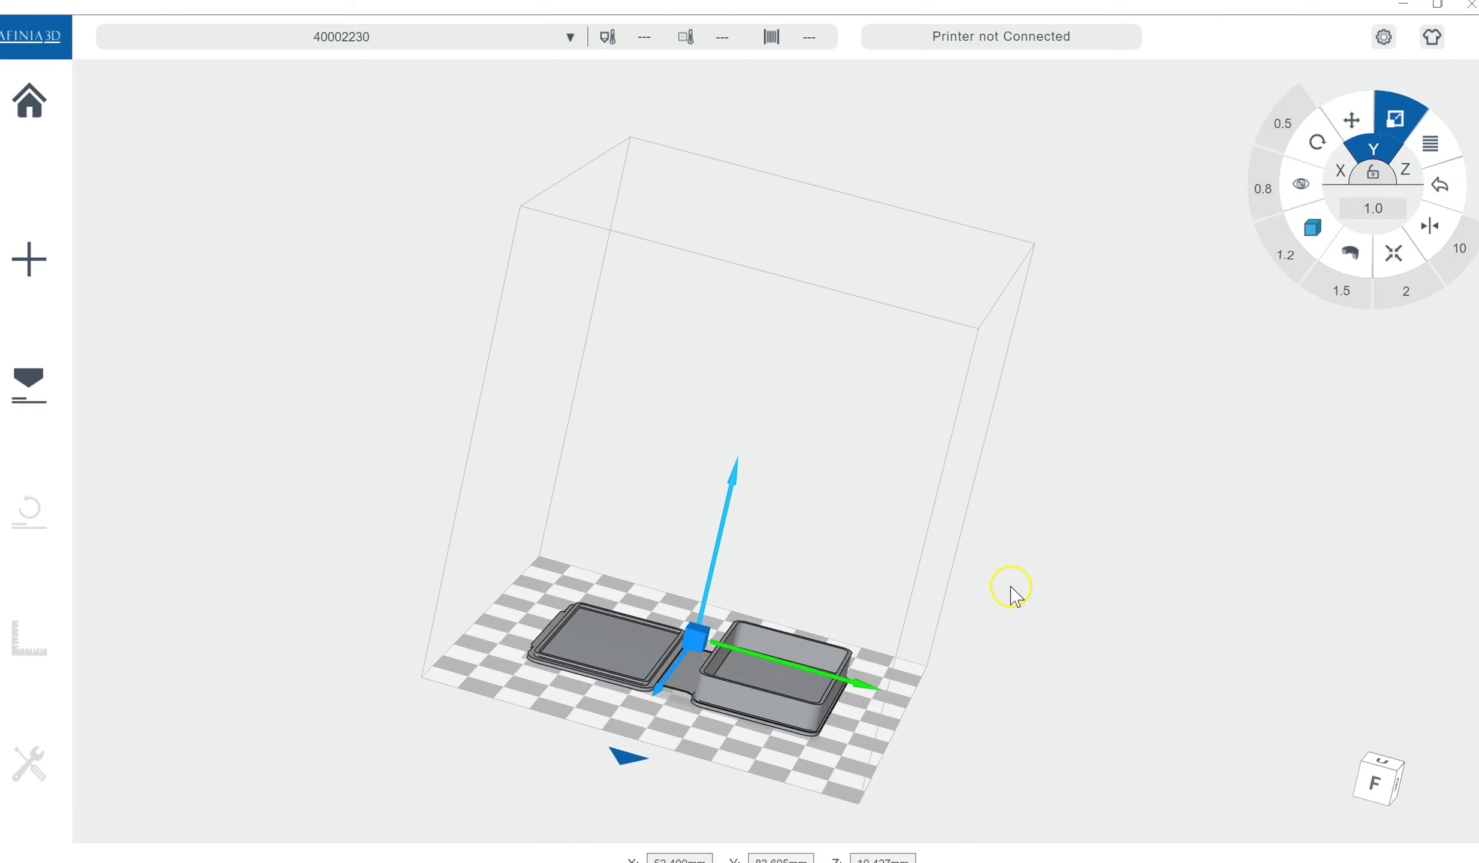